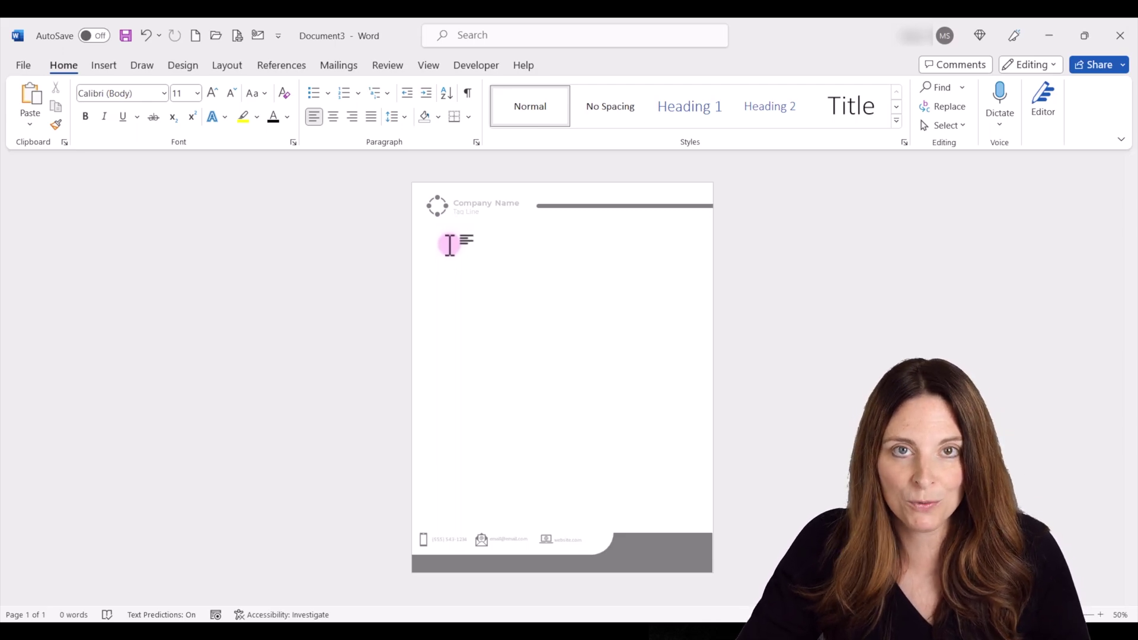
Step: Set custom margins with a 2-inch top and a larger bottom margin
{"action": "left_click", "coordinate": [228, 65]}
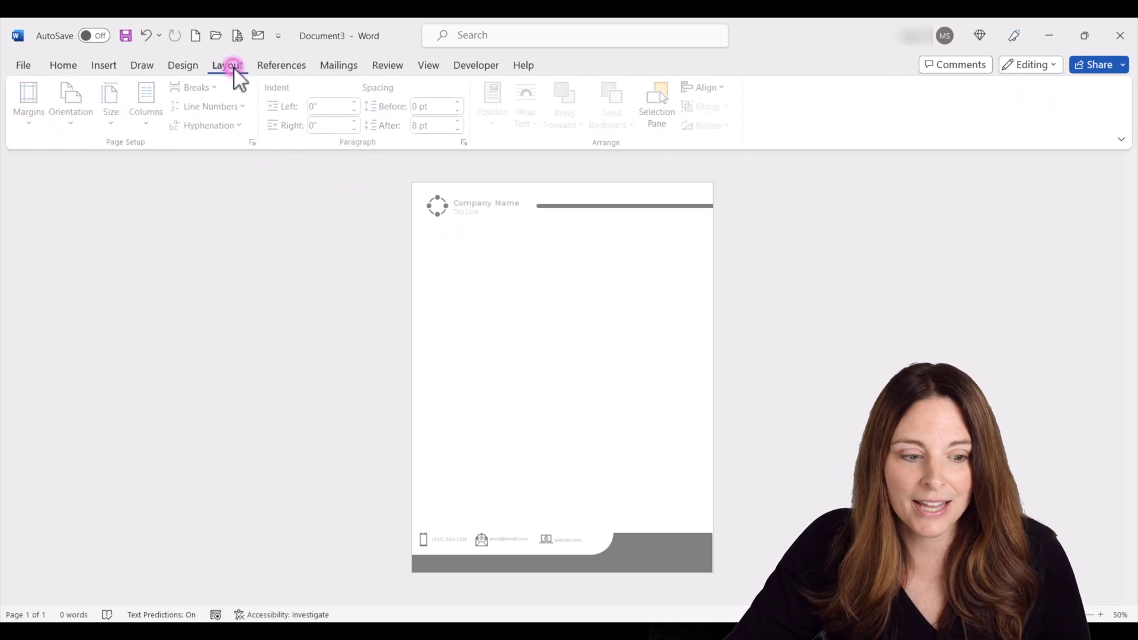
{"action": "left_click", "coordinate": [34, 127]}
{"action": "left_click", "coordinate": [95, 536]}
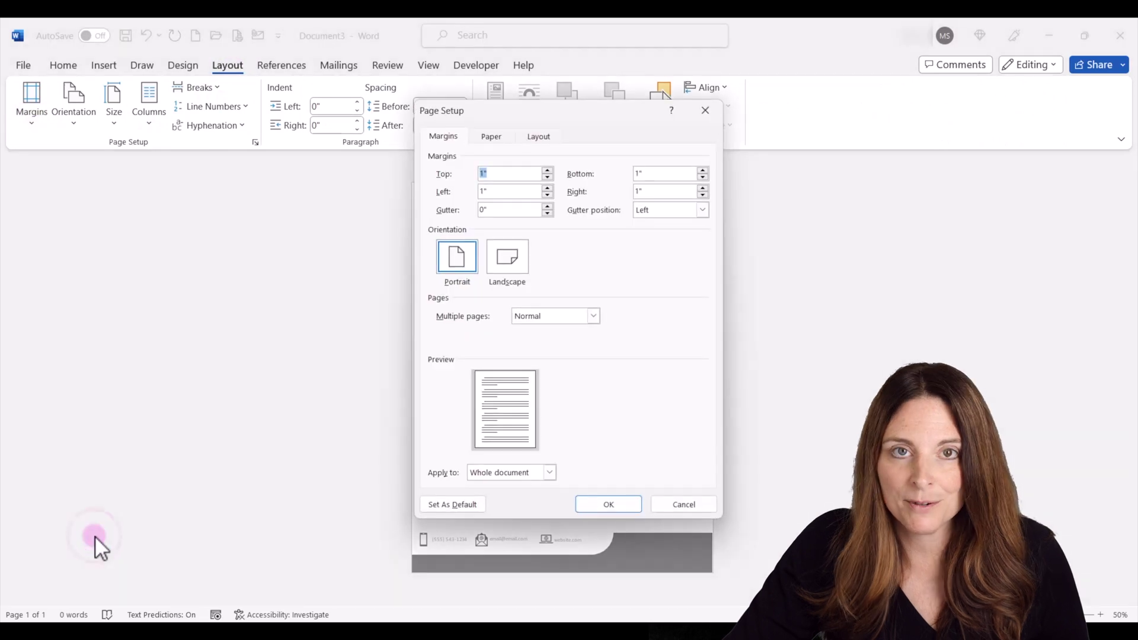
{"action": "left_click", "coordinate": [548, 171]}
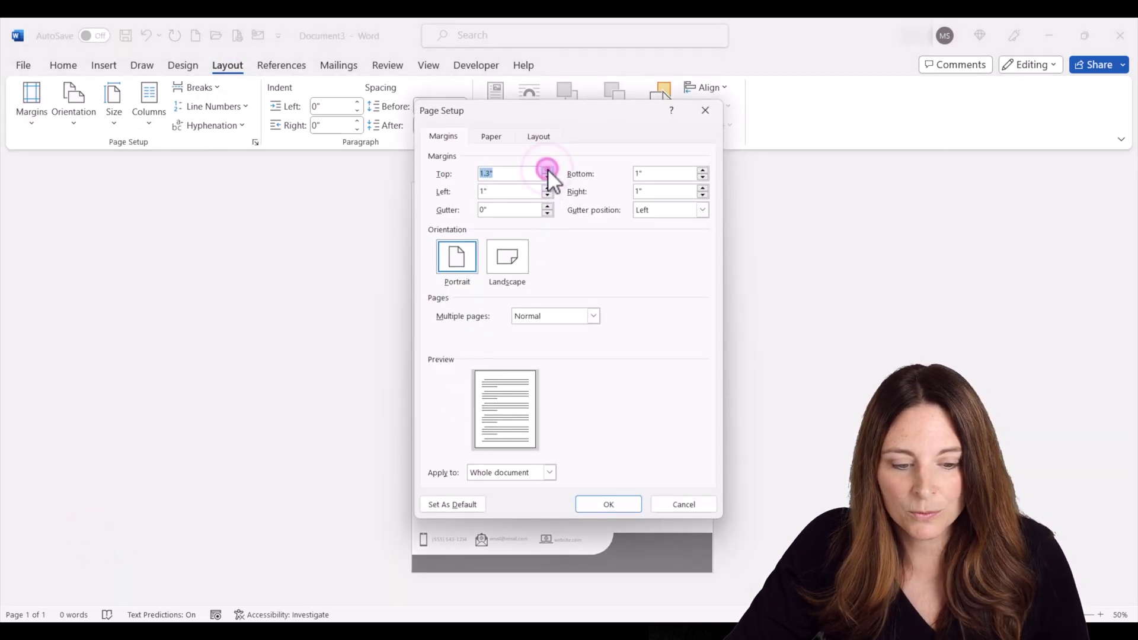
{"action": "left_click", "coordinate": [547, 168]}
{"action": "left_click", "coordinate": [546, 168]}
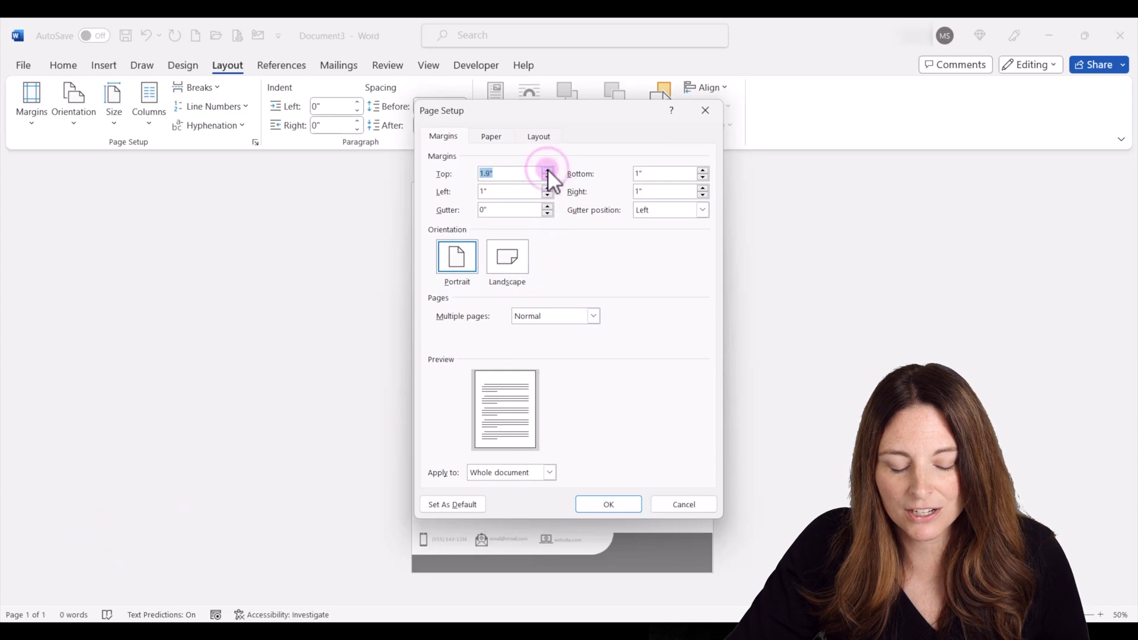
{"action": "left_click", "coordinate": [547, 168]}
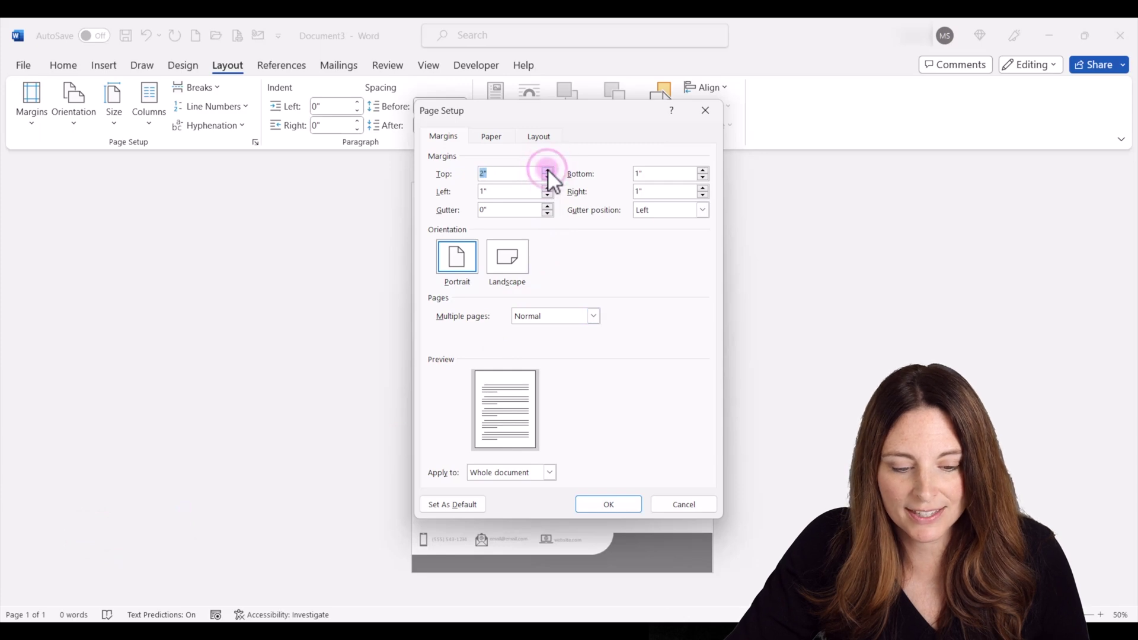
{"action": "left_click", "coordinate": [704, 170]}
{"action": "left_click", "coordinate": [703, 169]}
{"action": "left_click", "coordinate": [703, 170]}
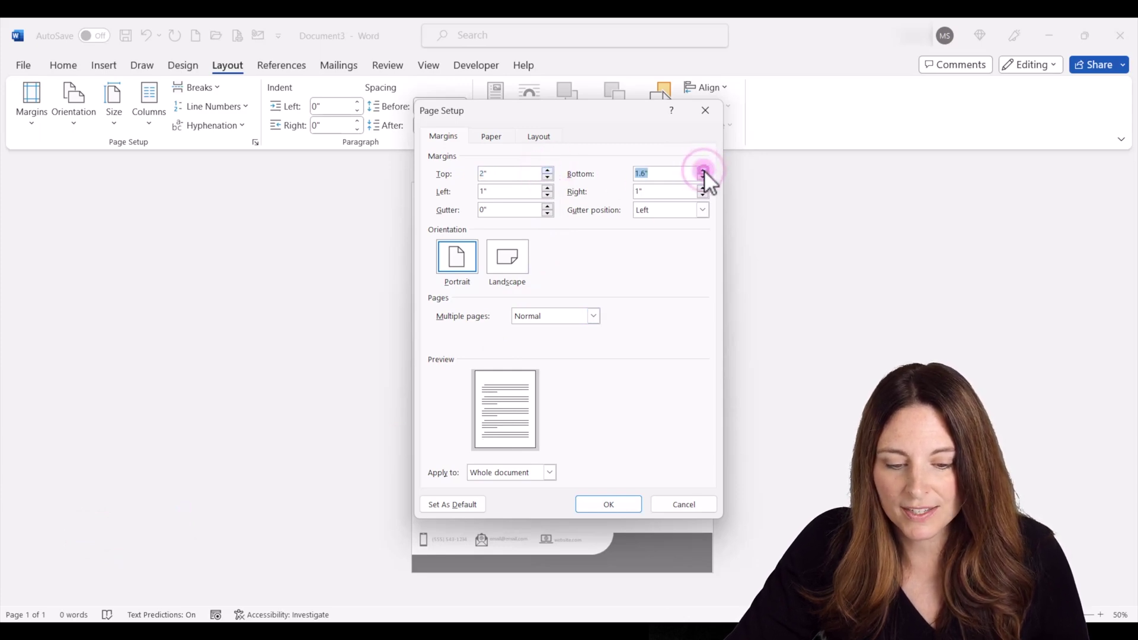
{"action": "left_click", "coordinate": [703, 171]}
{"action": "left_click", "coordinate": [703, 170]}
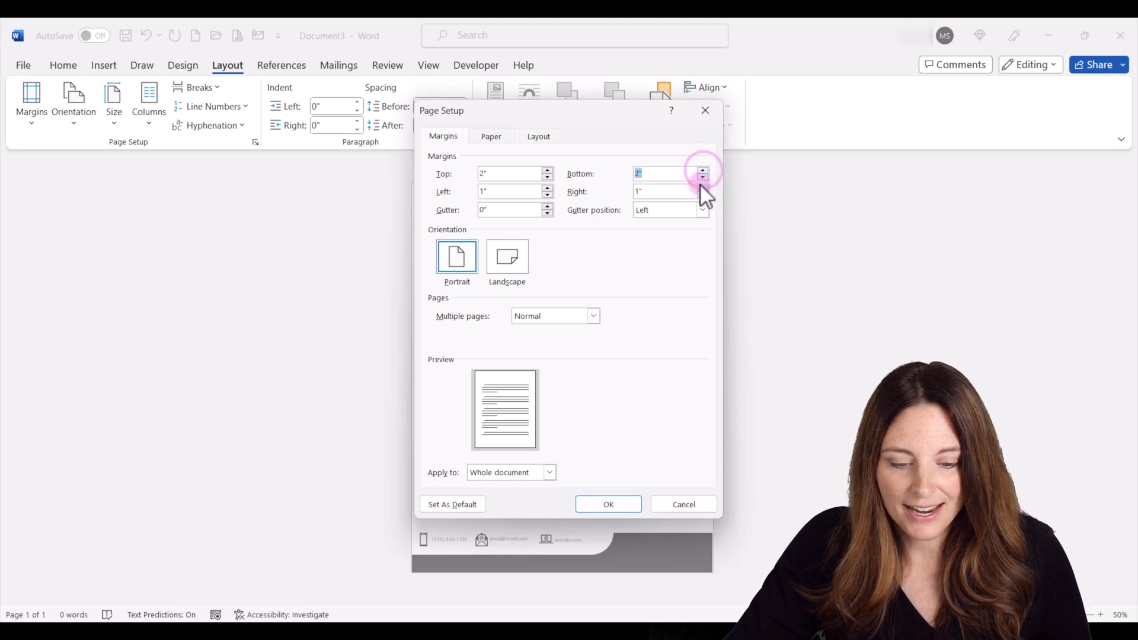
{"action": "left_click", "coordinate": [612, 505]}
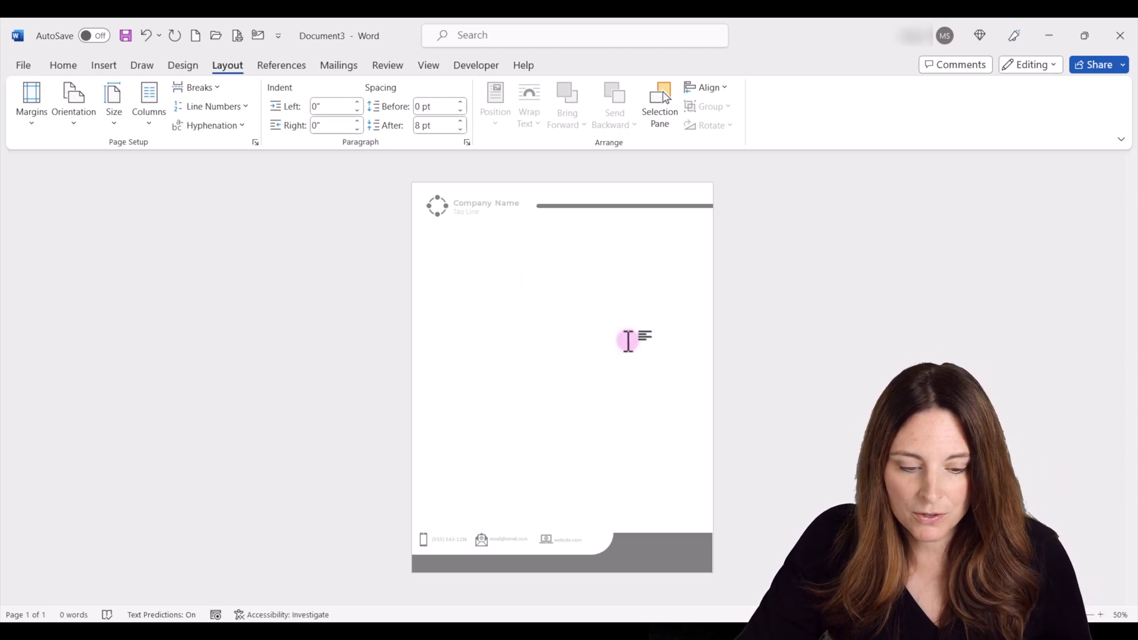
Step: Readjust the custom margins to a 1.7-inch top and about a 1.5-inch bottom
{"action": "left_click", "coordinate": [31, 102]}
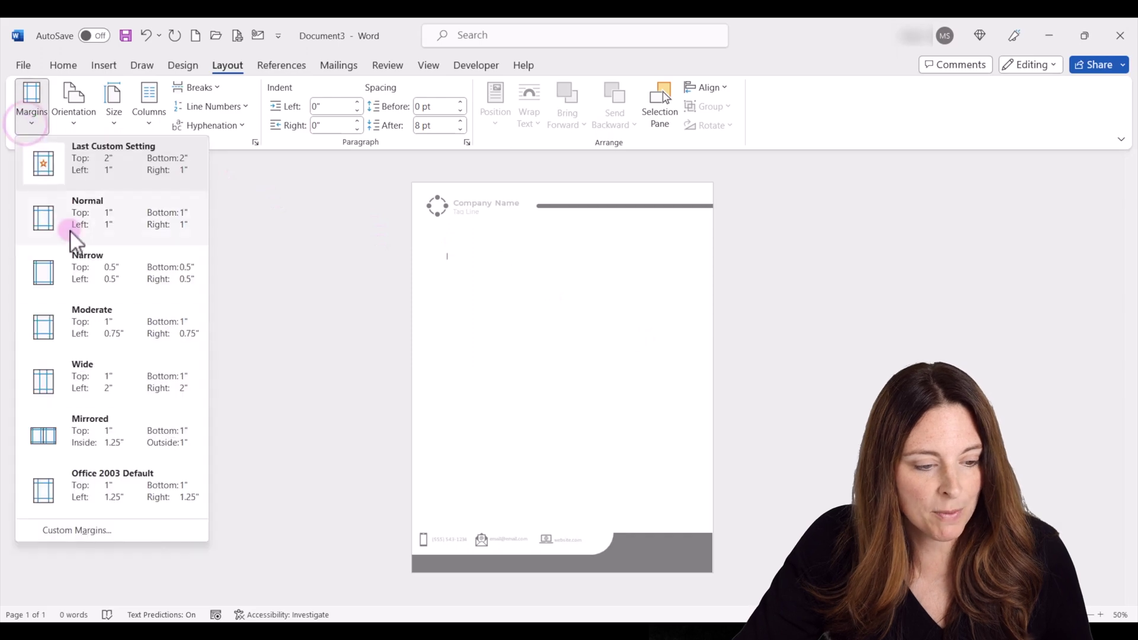
{"action": "left_click", "coordinate": [116, 530]}
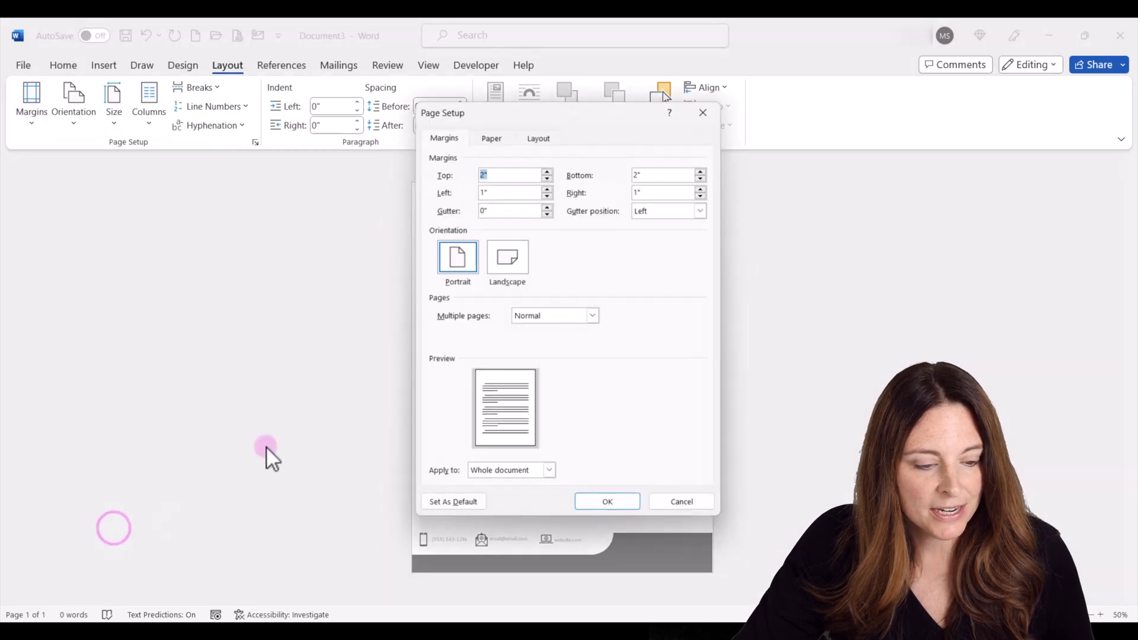
{"action": "left_click", "coordinate": [547, 177]}
{"action": "left_click", "coordinate": [546, 177]}
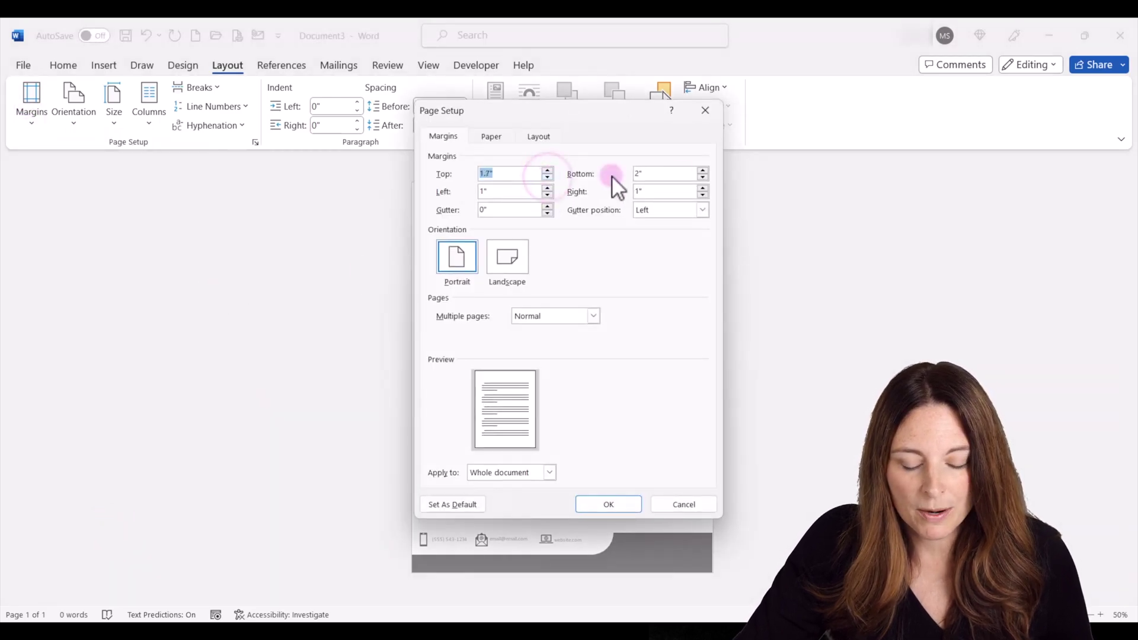
{"action": "left_click", "coordinate": [702, 177]}
{"action": "left_click", "coordinate": [703, 177]}
{"action": "left_click", "coordinate": [702, 177]}
{"action": "left_click", "coordinate": [702, 177]}
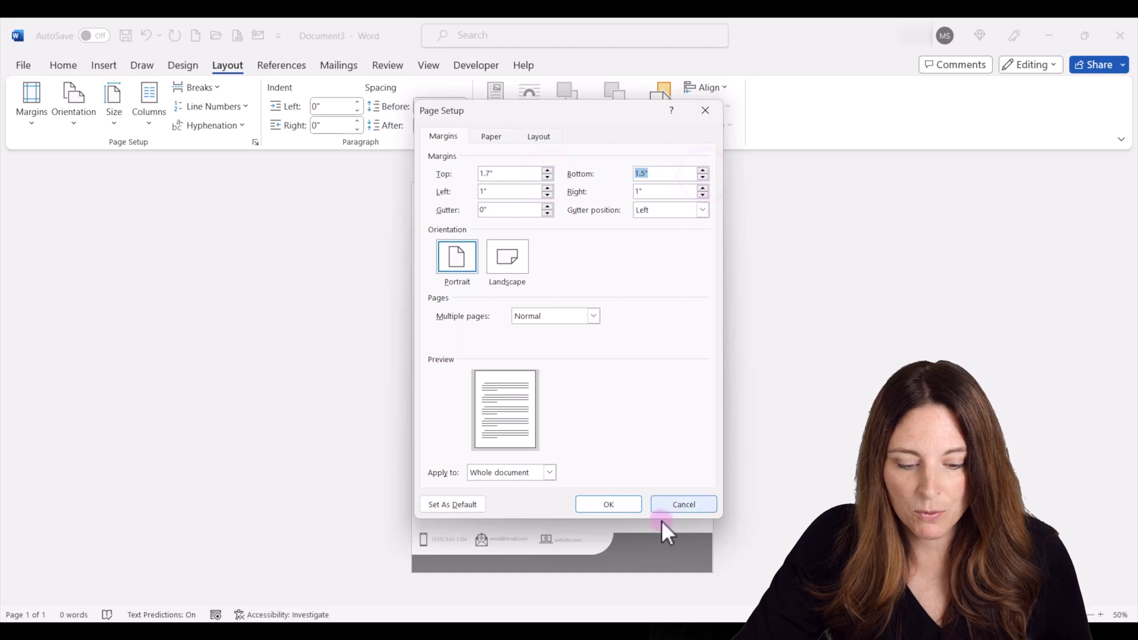
{"action": "left_click", "coordinate": [610, 505]}
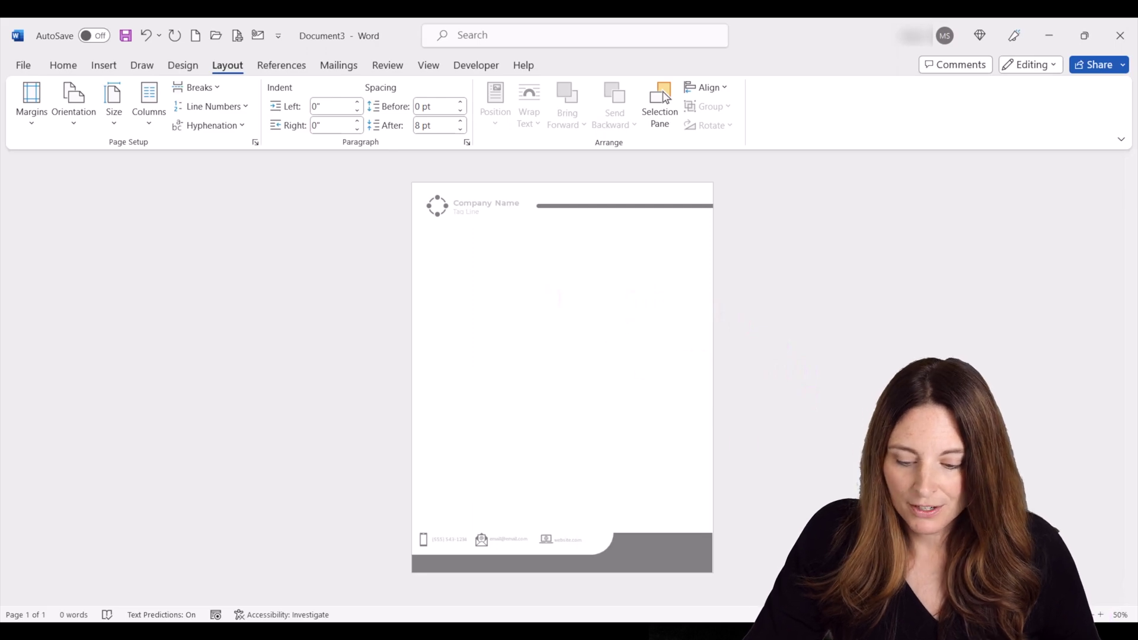
{"action": "scroll", "coordinate": [623, 356], "scroll_direction": "up", "scroll_amount": 1}
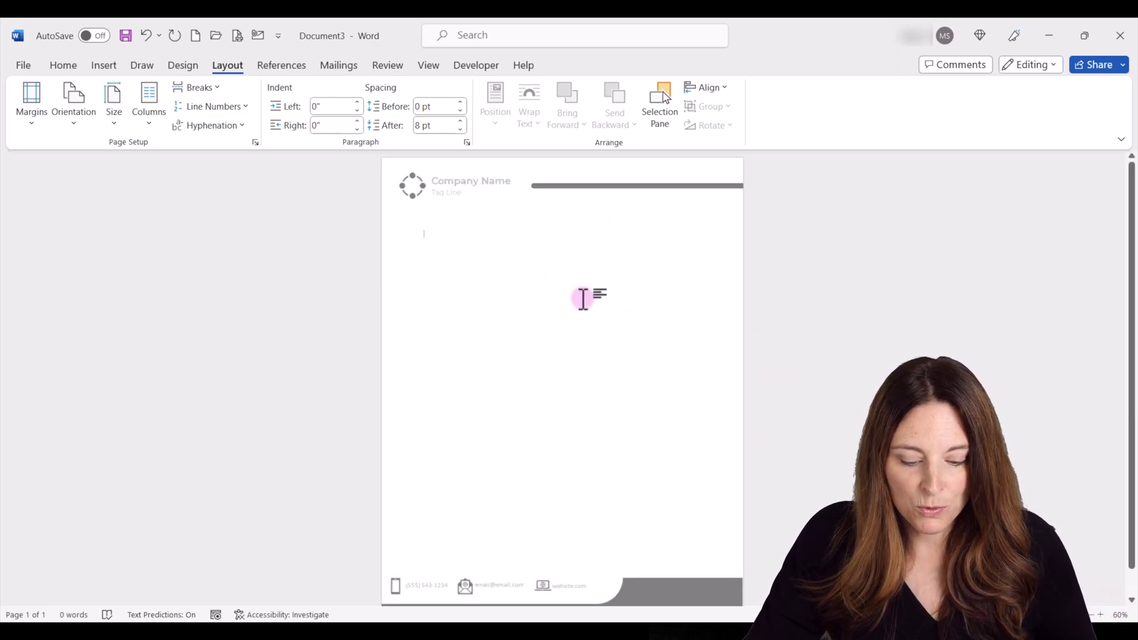
{"action": "type", "text": "=rand(5,10)"}
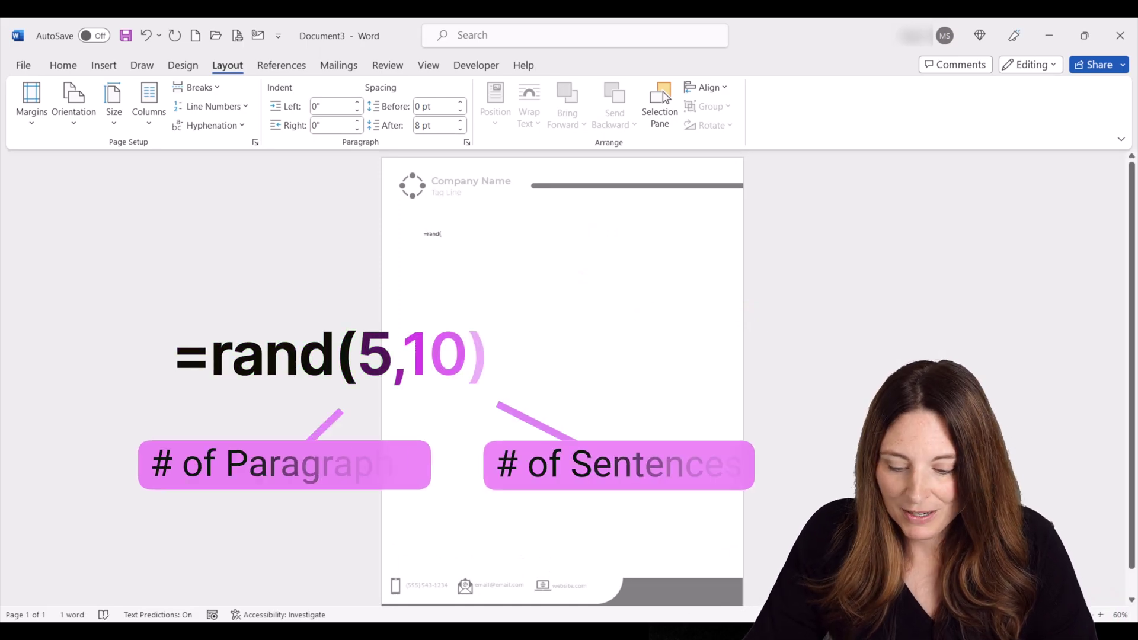
Step: Zoom in on the page and run =rand(5,10) to generate filler paragraphs
{"action": "left_click", "coordinate": [1100, 615]}
{"action": "left_click", "coordinate": [1100, 615]}
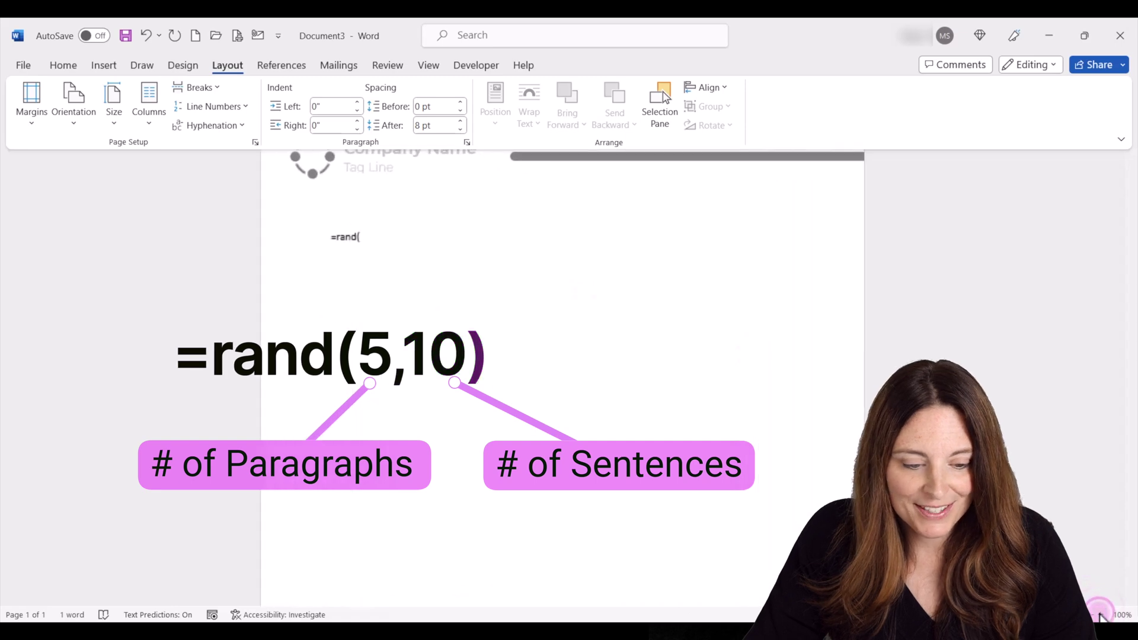
{"action": "left_click", "coordinate": [1100, 615]}
{"action": "type", "text": "5,10)"}
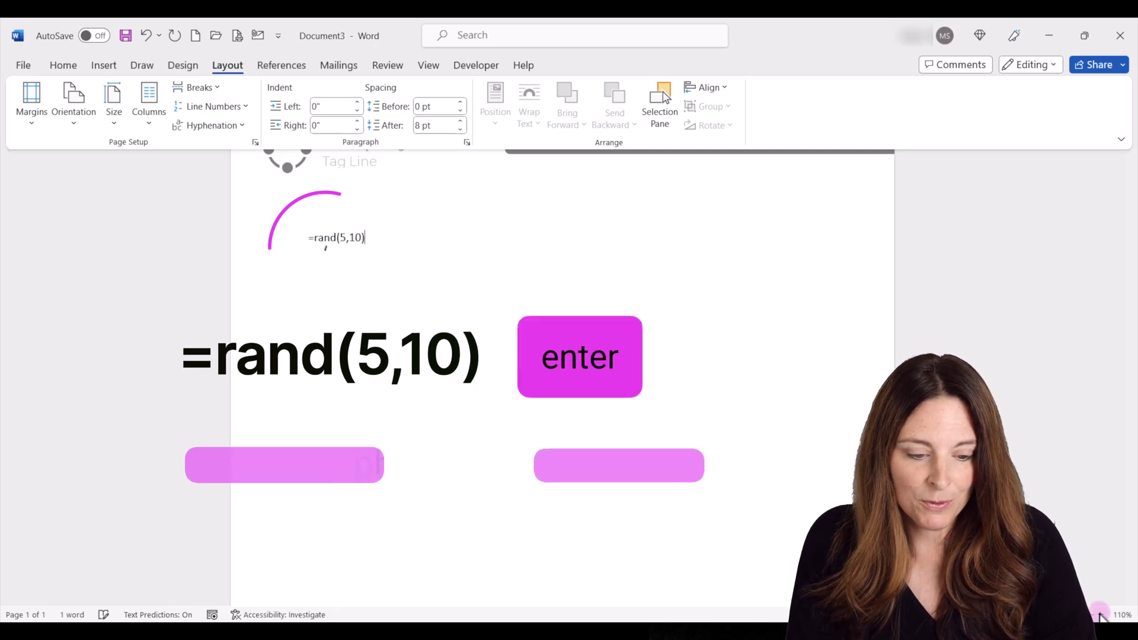
{"action": "key", "text": "Return"}
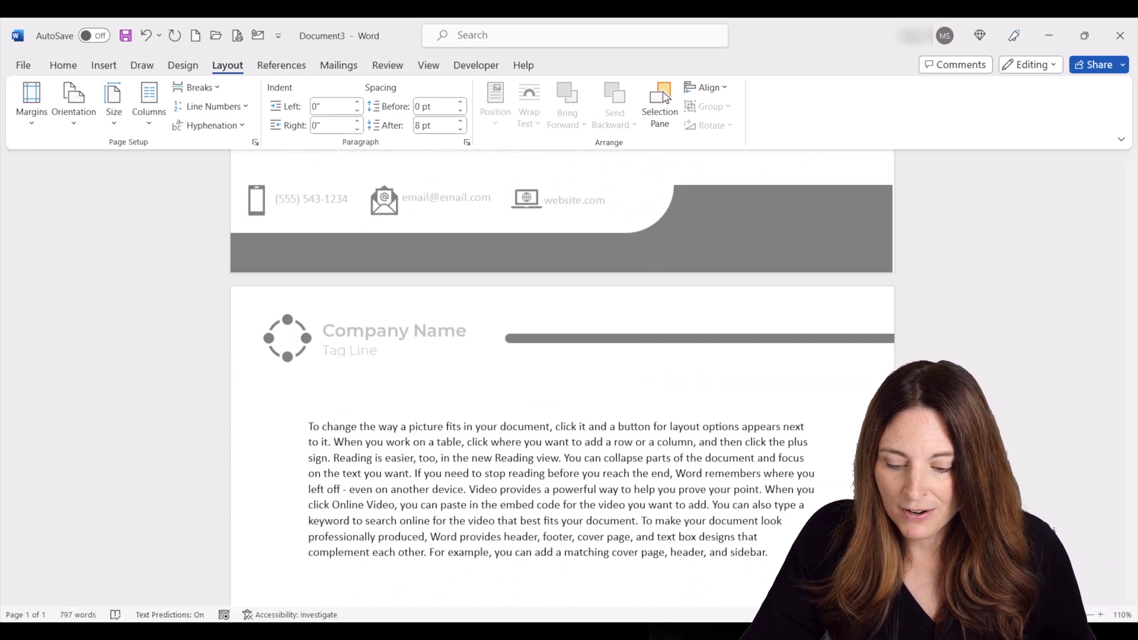
{"action": "scroll", "coordinate": [562, 378], "scroll_direction": "down", "scroll_amount": 6}
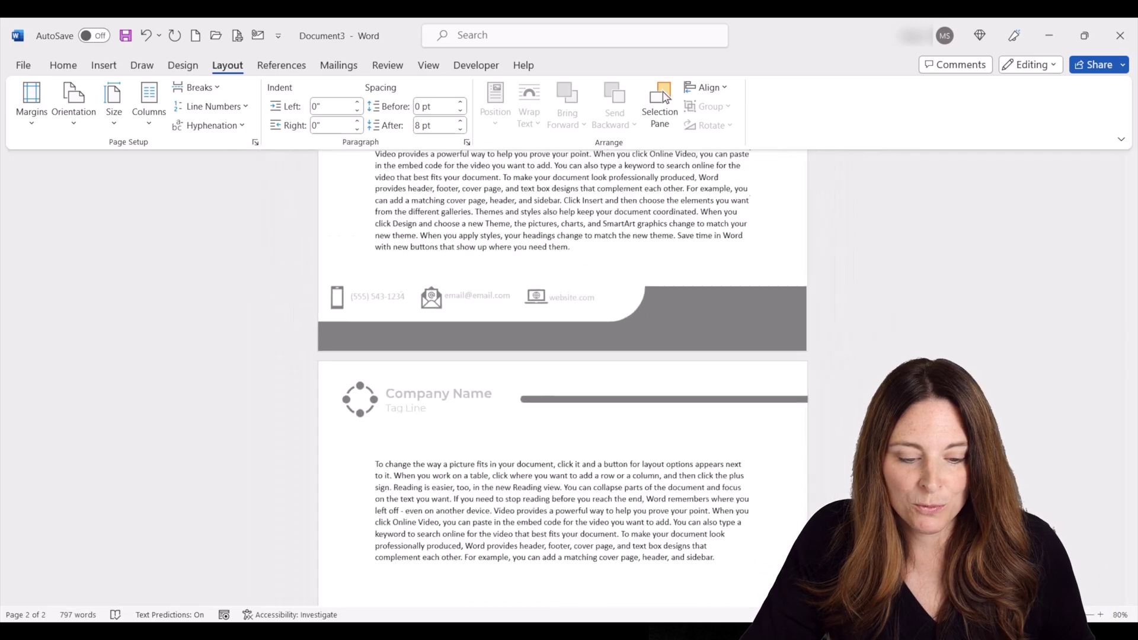
{"action": "scroll", "coordinate": [543, 267], "scroll_direction": "down", "scroll_amount": 1}
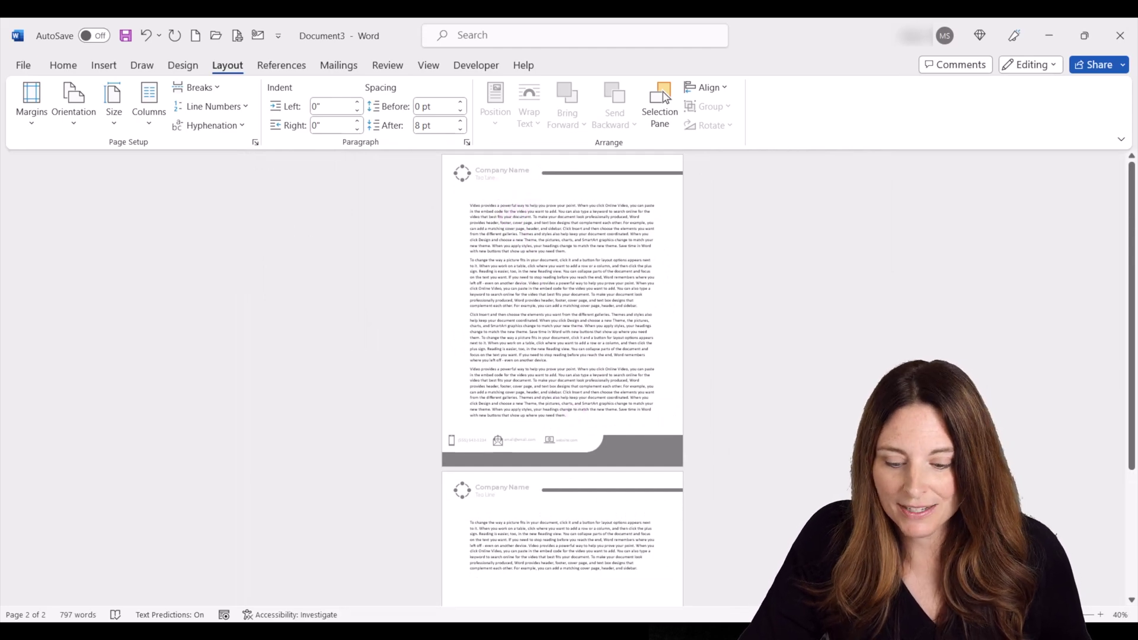
{"action": "scroll", "coordinate": [610, 383], "scroll_direction": "up", "scroll_amount": 4}
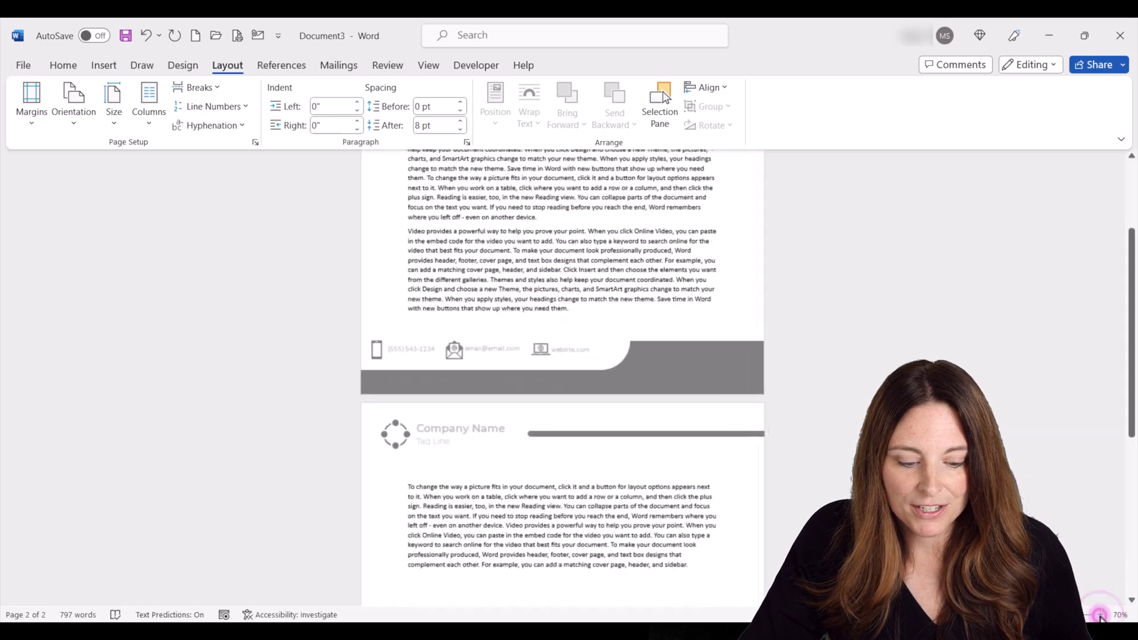
{"action": "scroll", "coordinate": [601, 360], "scroll_direction": "up", "scroll_amount": 5}
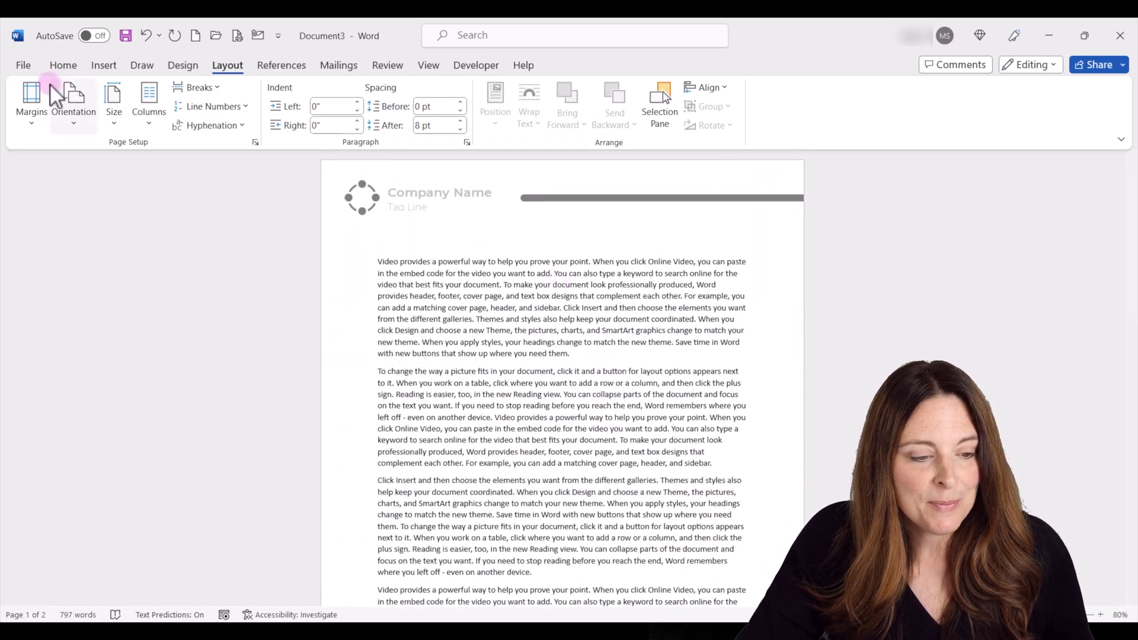
Step: Open the File menu
{"action": "left_click", "coordinate": [26, 65]}
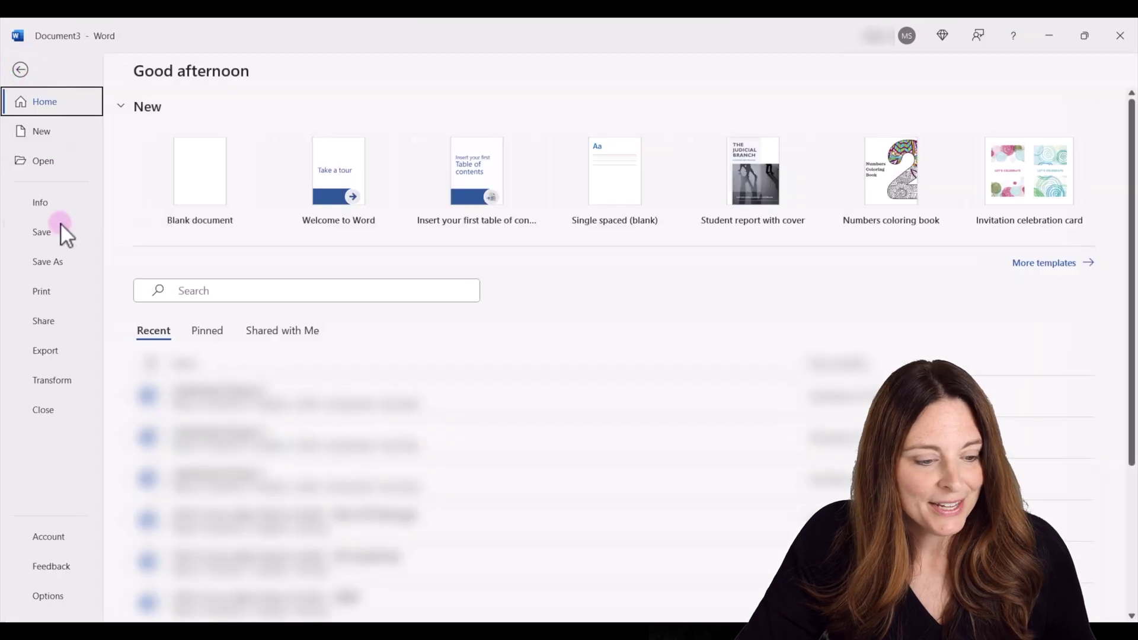
Step: Save the letterhead as a Word Template named 'Letterhead 1 test'
{"action": "left_click", "coordinate": [56, 262]}
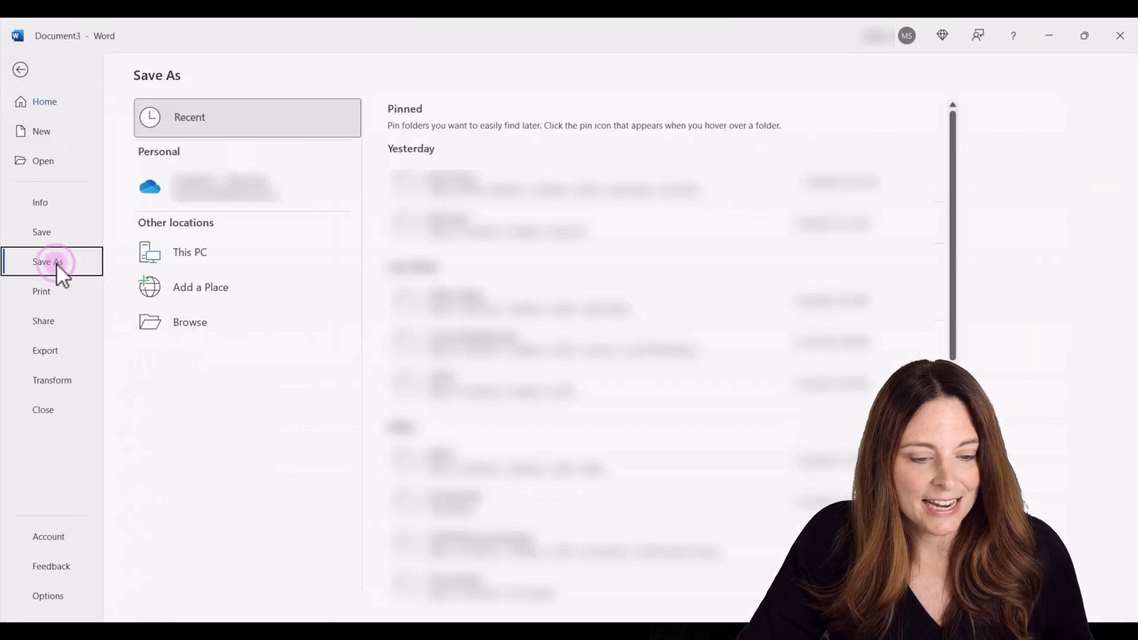
{"action": "left_click", "coordinate": [219, 328]}
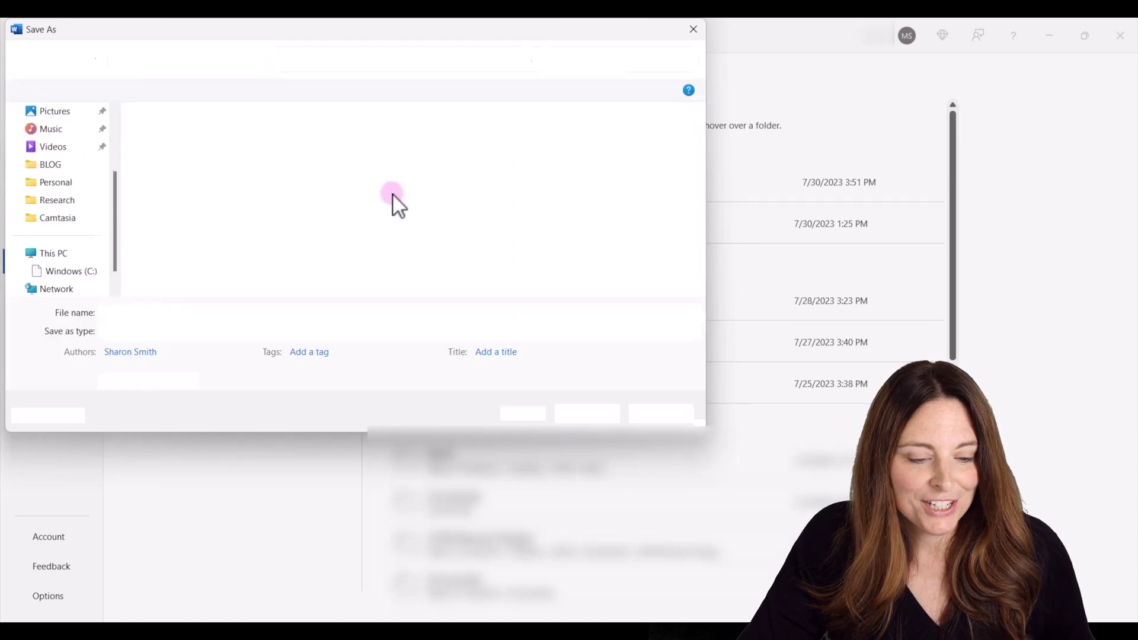
{"action": "left_click", "coordinate": [56, 147]}
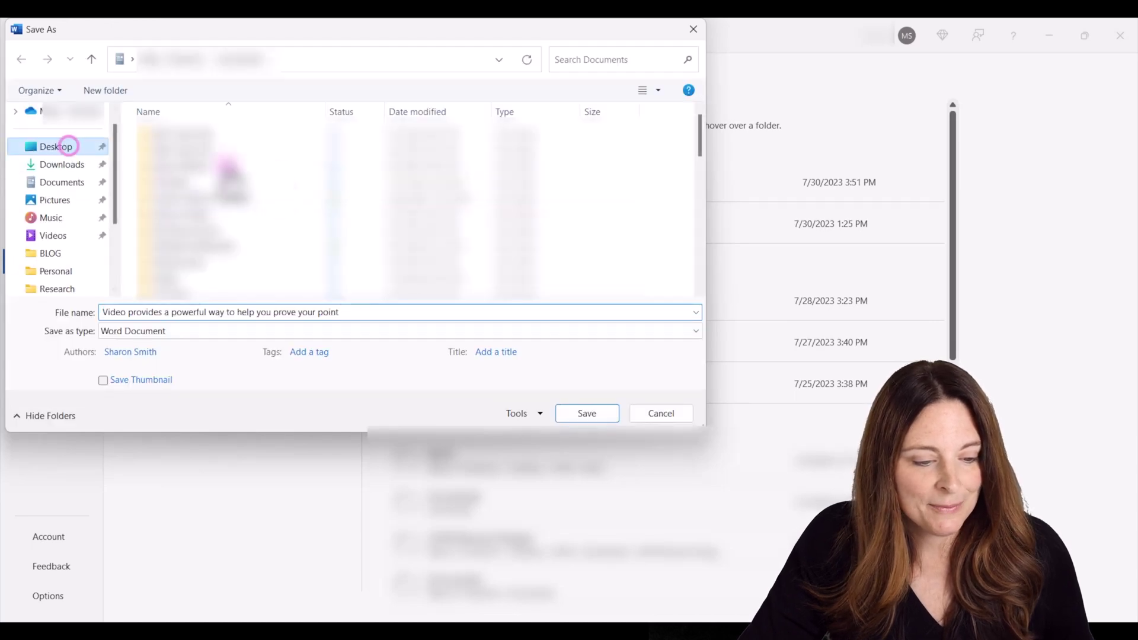
{"action": "left_click", "coordinate": [372, 313]}
{"action": "type", "text": "Letterhead 1"}
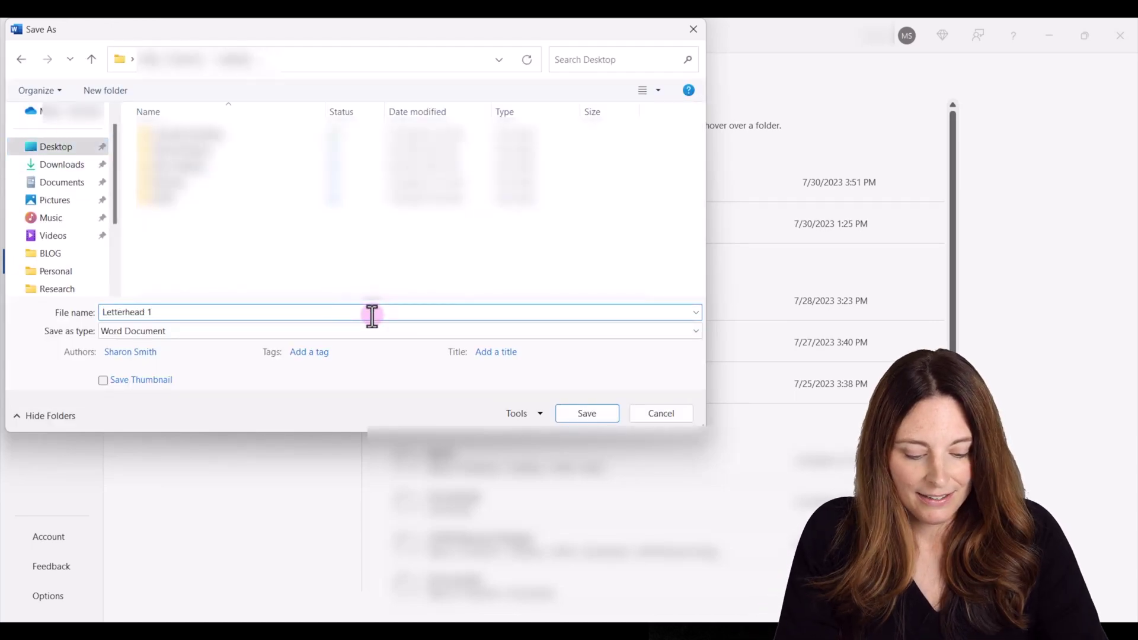
{"action": "type", "text": " test"}
{"action": "left_click", "coordinate": [693, 331]}
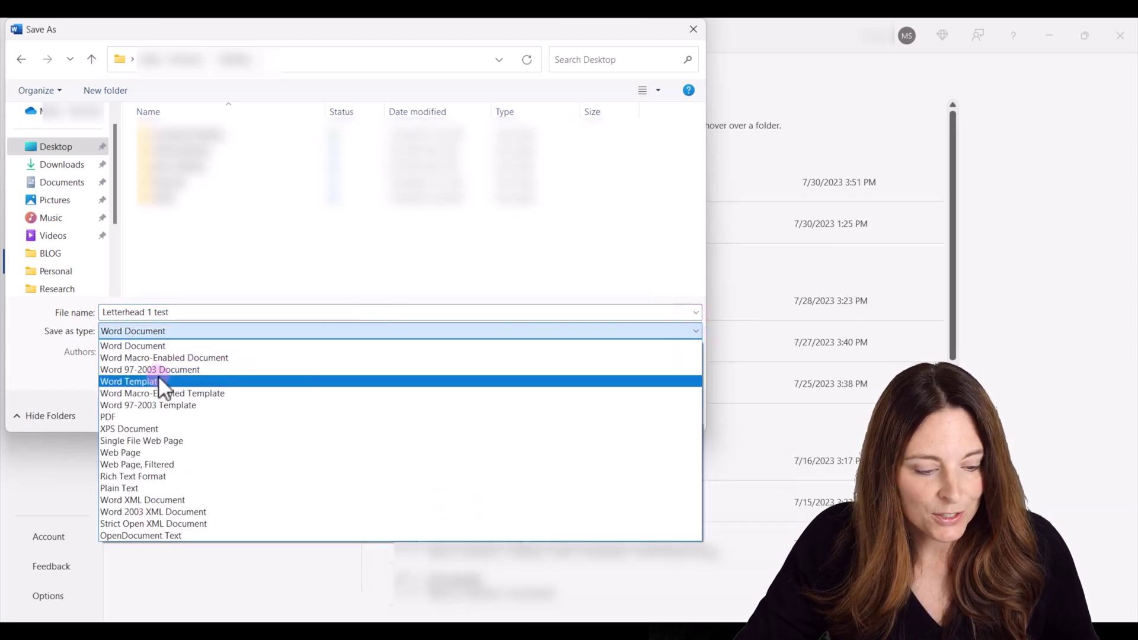
{"action": "left_click", "coordinate": [162, 379]}
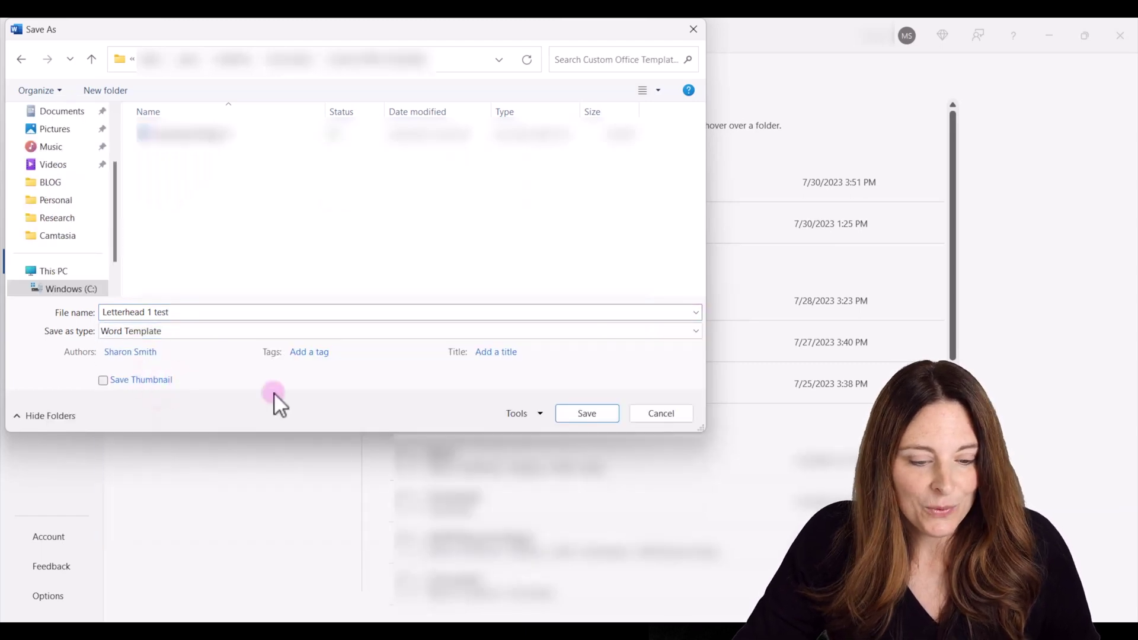
{"action": "left_click", "coordinate": [587, 413]}
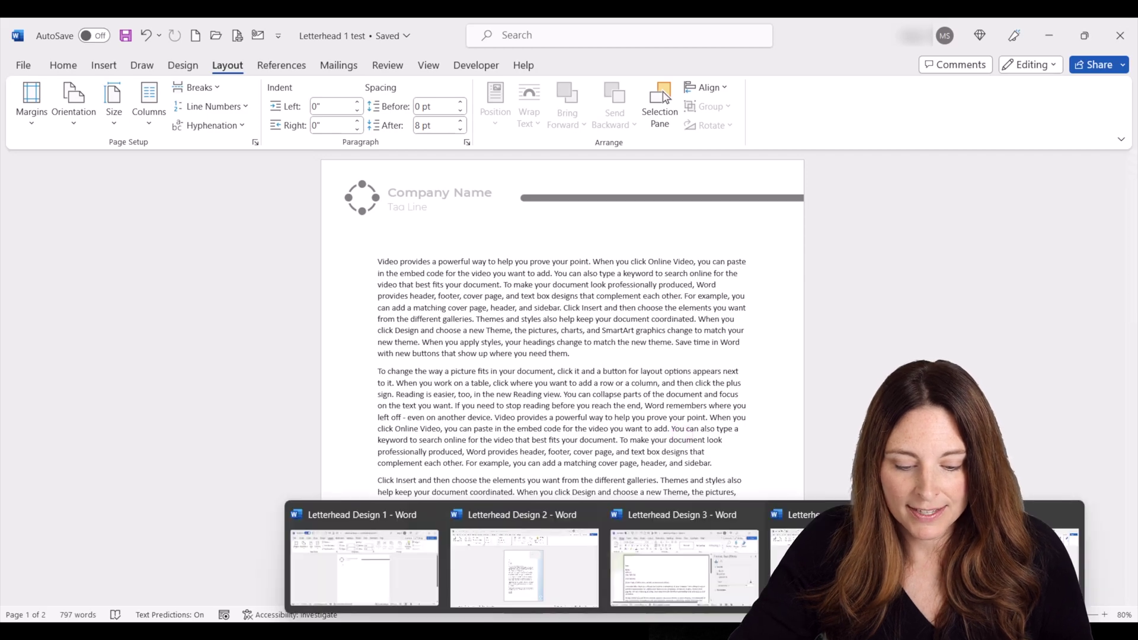
Step: Bring the Letterhead Design 3 window to the front and maximize it
{"action": "left_click", "coordinate": [677, 578]}
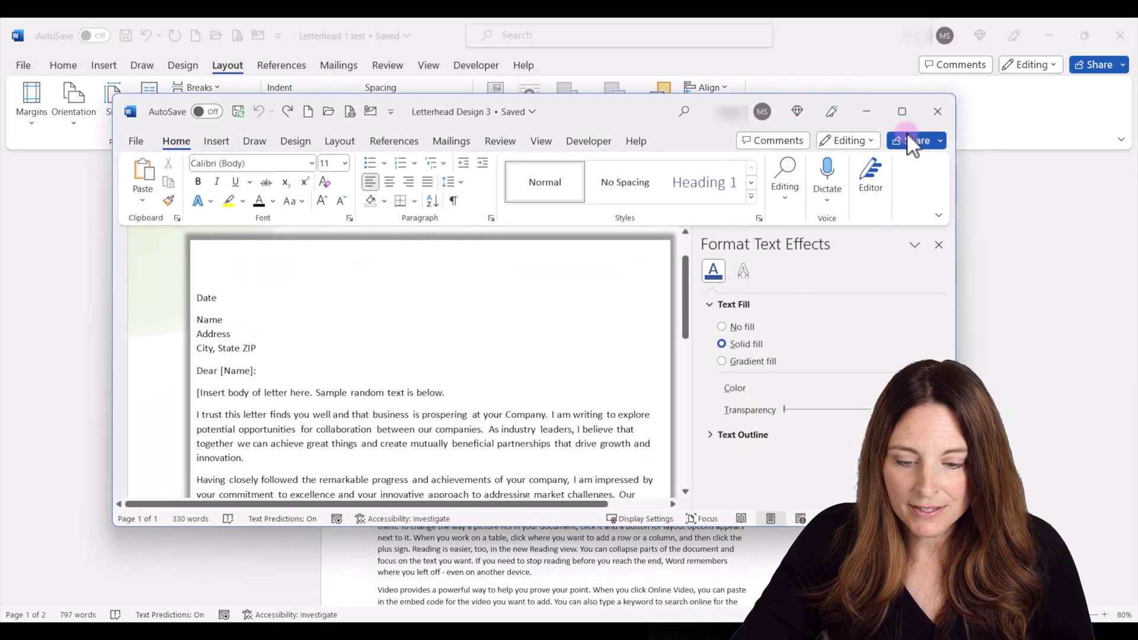
{"action": "left_click", "coordinate": [903, 111]}
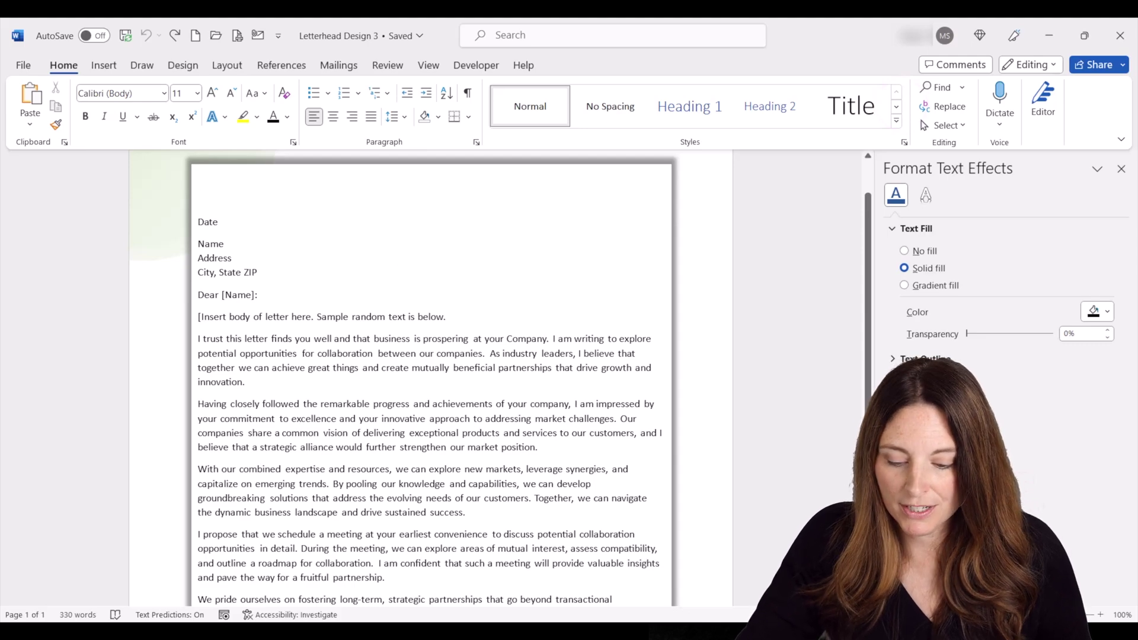
{"action": "scroll", "coordinate": [431, 374], "scroll_direction": "down", "scroll_amount": 2}
{"action": "scroll", "coordinate": [432, 373], "scroll_direction": "down", "scroll_amount": 2}
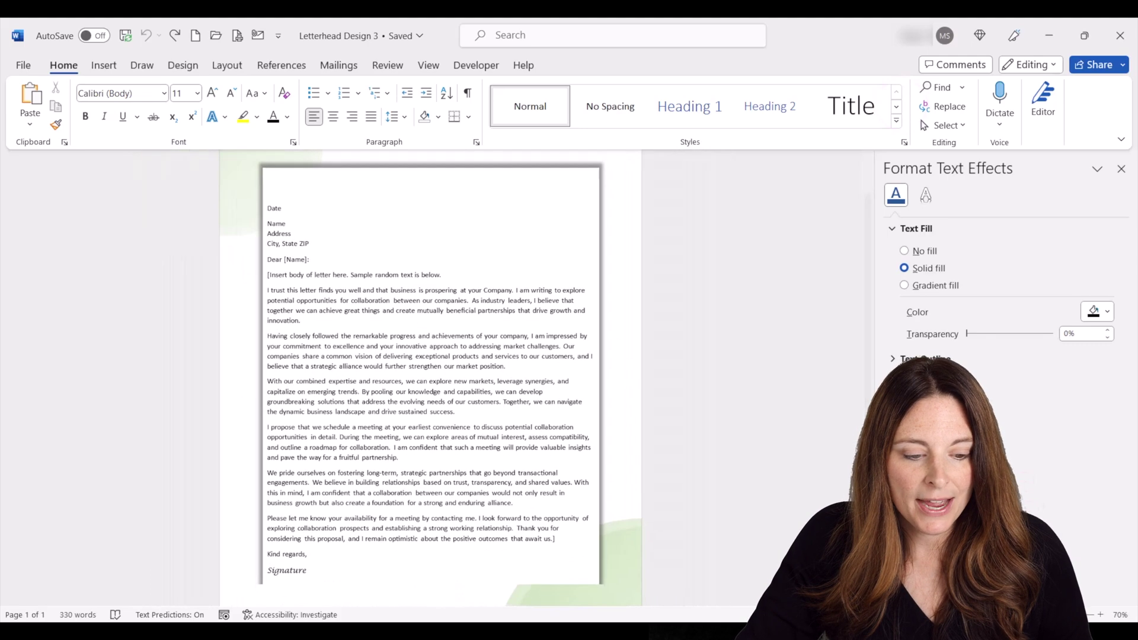
{"action": "scroll", "coordinate": [431, 374], "scroll_direction": "down", "scroll_amount": 1}
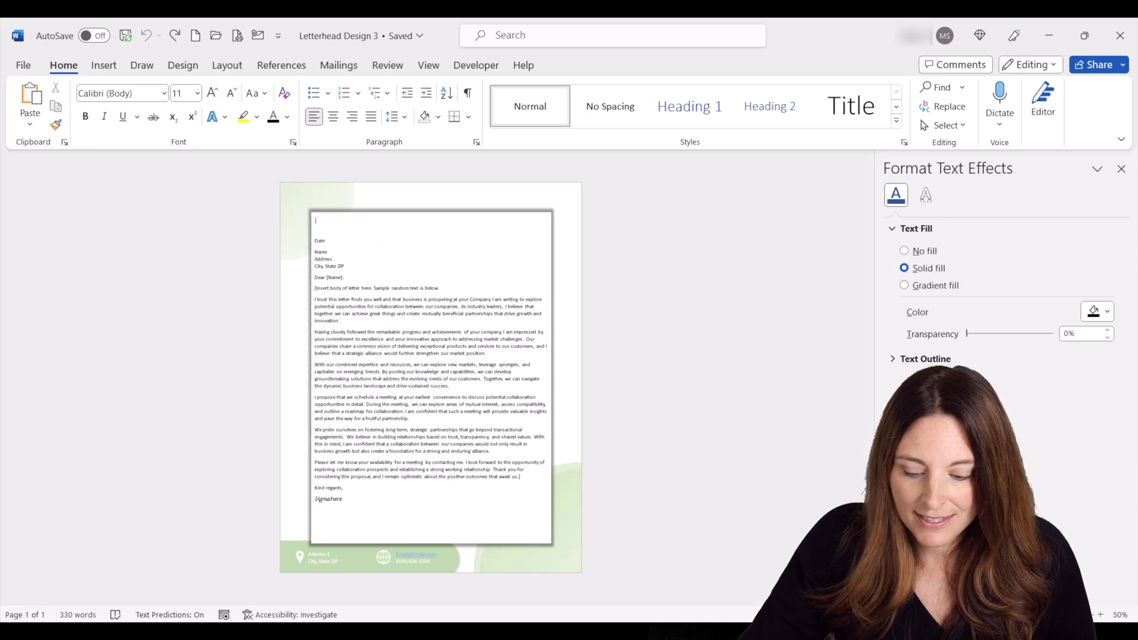
Step: Close the Format Text Effects pane, select the text box, and create a blank document
{"action": "left_click", "coordinate": [1102, 615]}
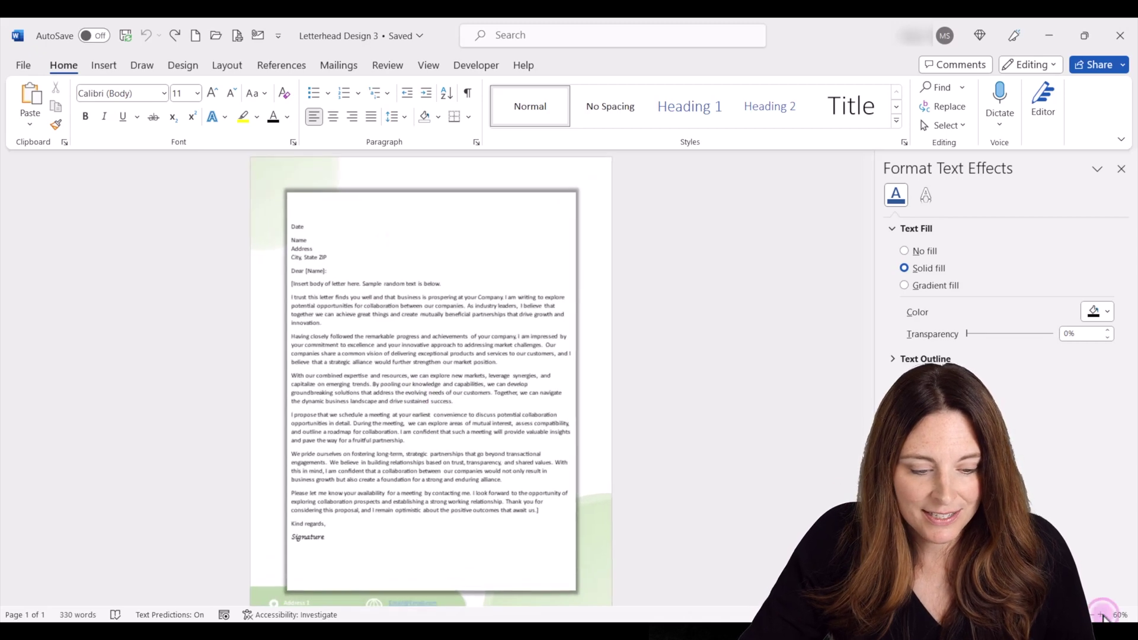
{"action": "left_click", "coordinate": [1121, 169]}
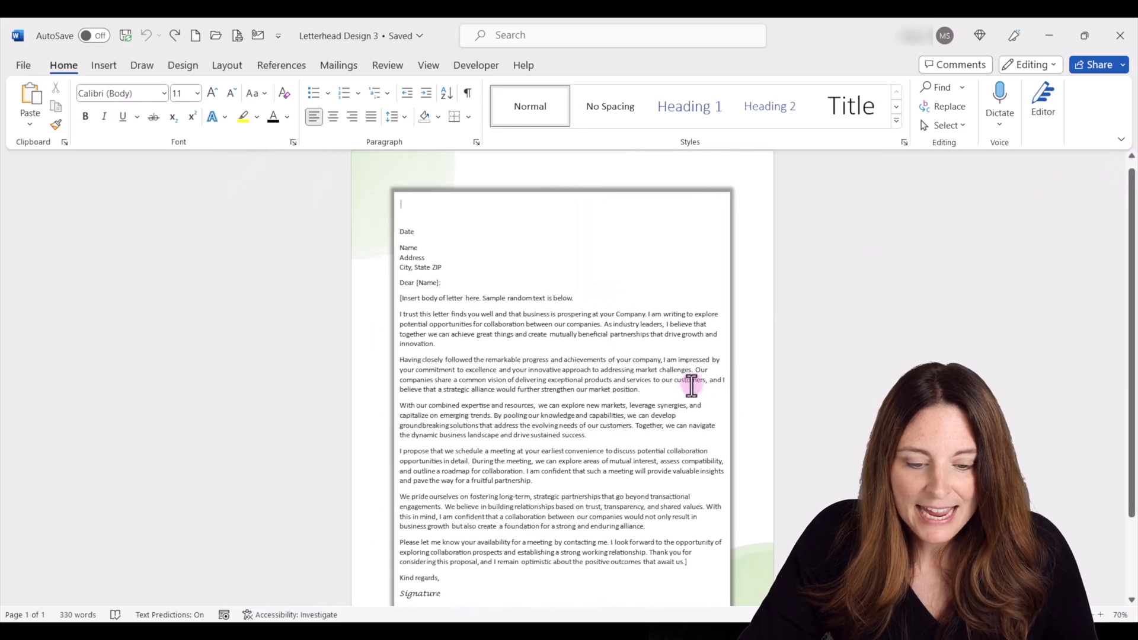
{"action": "left_click", "coordinate": [468, 211]}
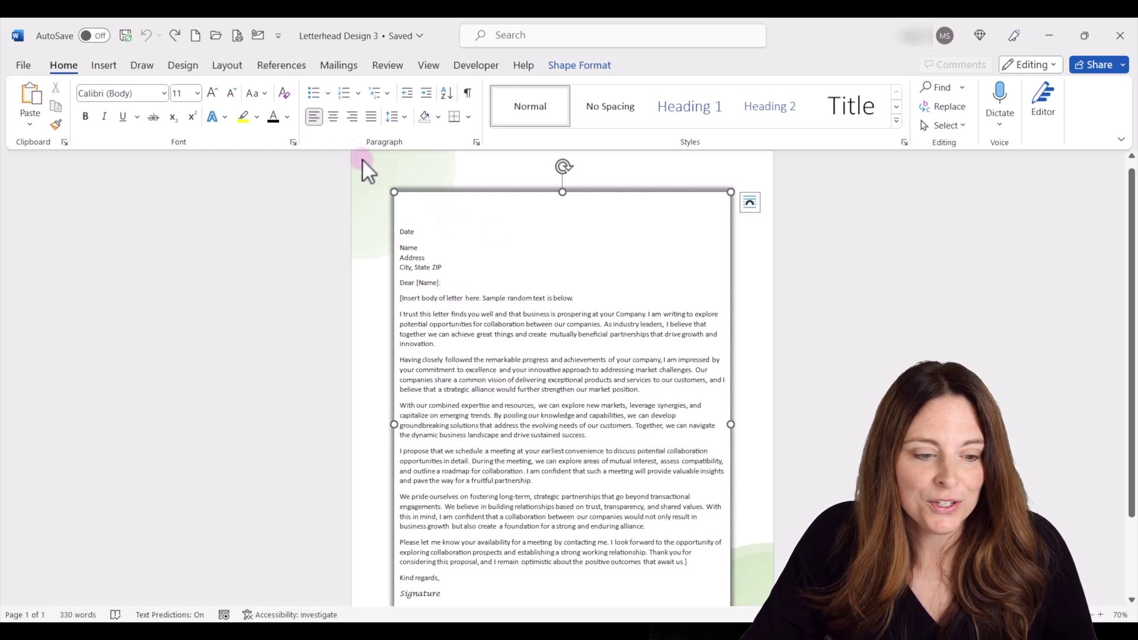
{"action": "left_click", "coordinate": [197, 36]}
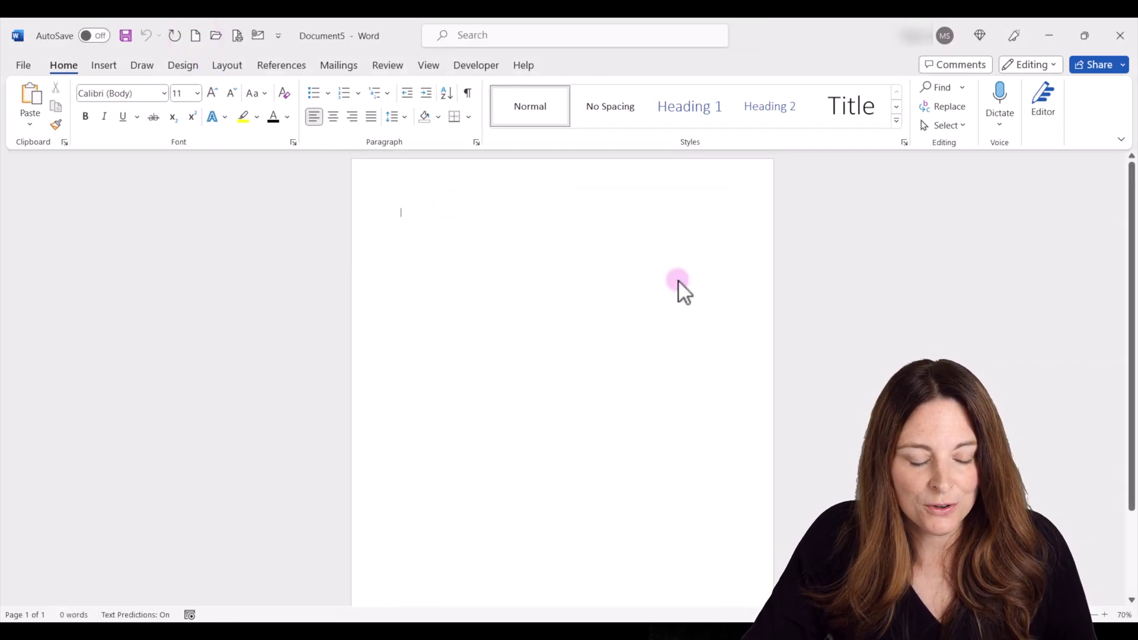
Step: Draw a text box spanning the page from upper-left to lower-right, then select it
{"action": "left_click", "coordinate": [103, 66]}
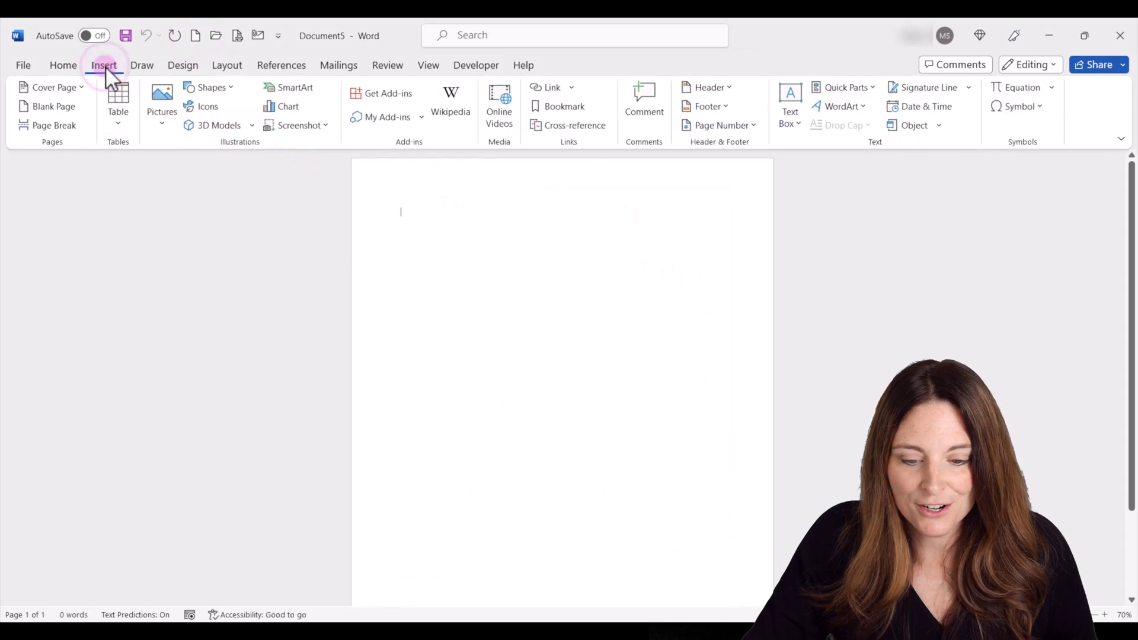
{"action": "left_click", "coordinate": [790, 126]}
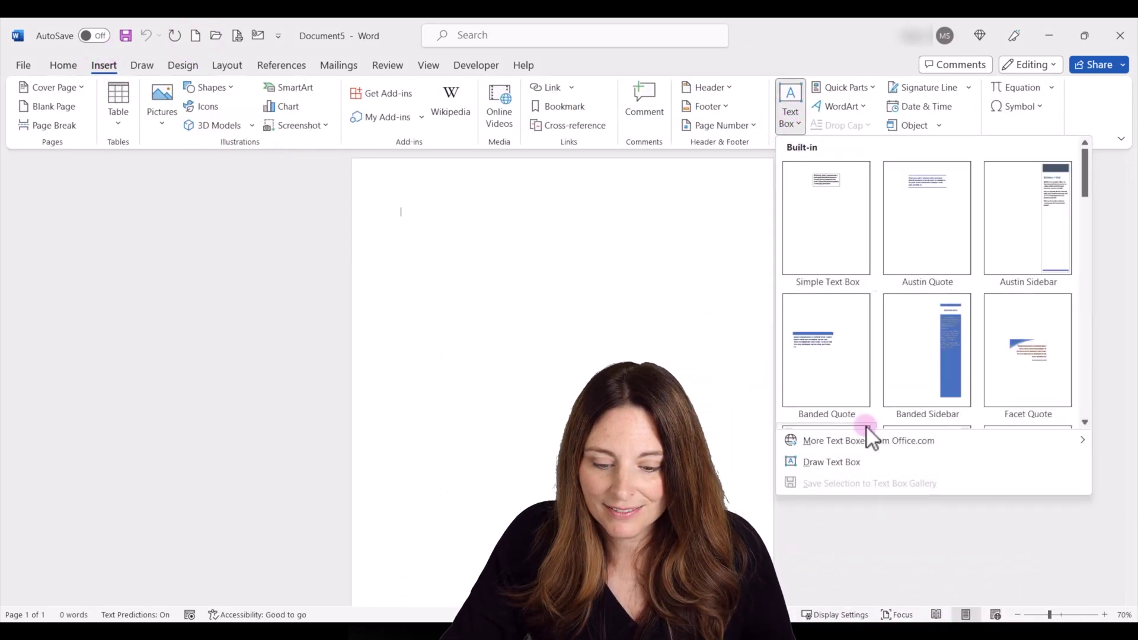
{"action": "left_click", "coordinate": [860, 459]}
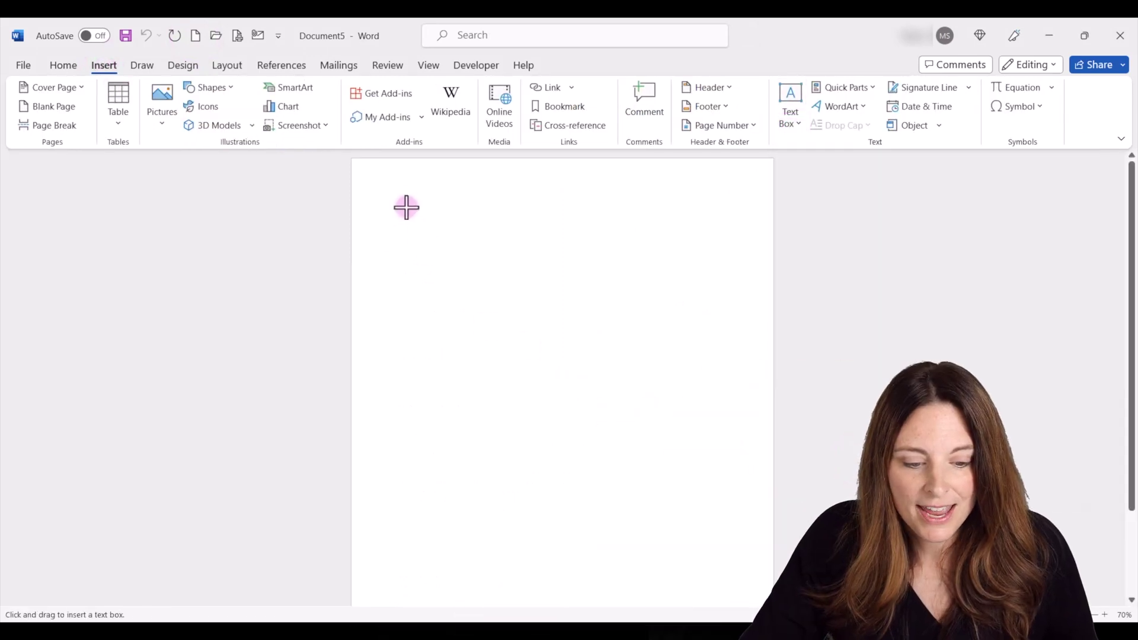
{"action": "left_click_drag", "start_coordinate": [407, 207], "coordinate": [712, 603]}
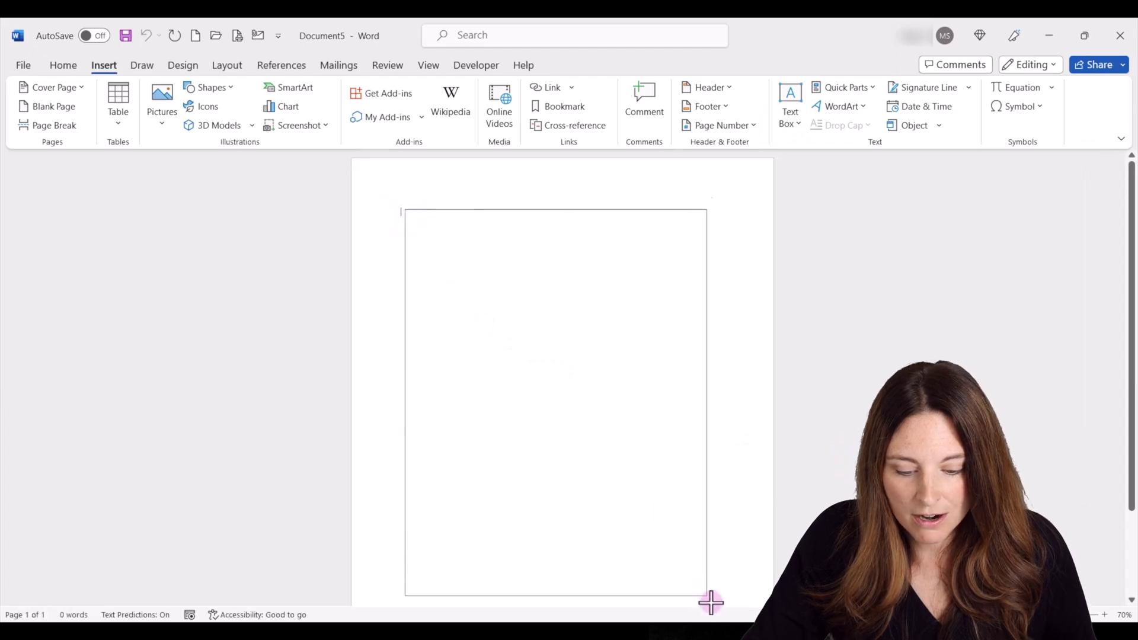
{"action": "left_click_drag", "start_coordinate": [712, 603], "coordinate": [726, 554]}
{"action": "left_click", "coordinate": [596, 202]}
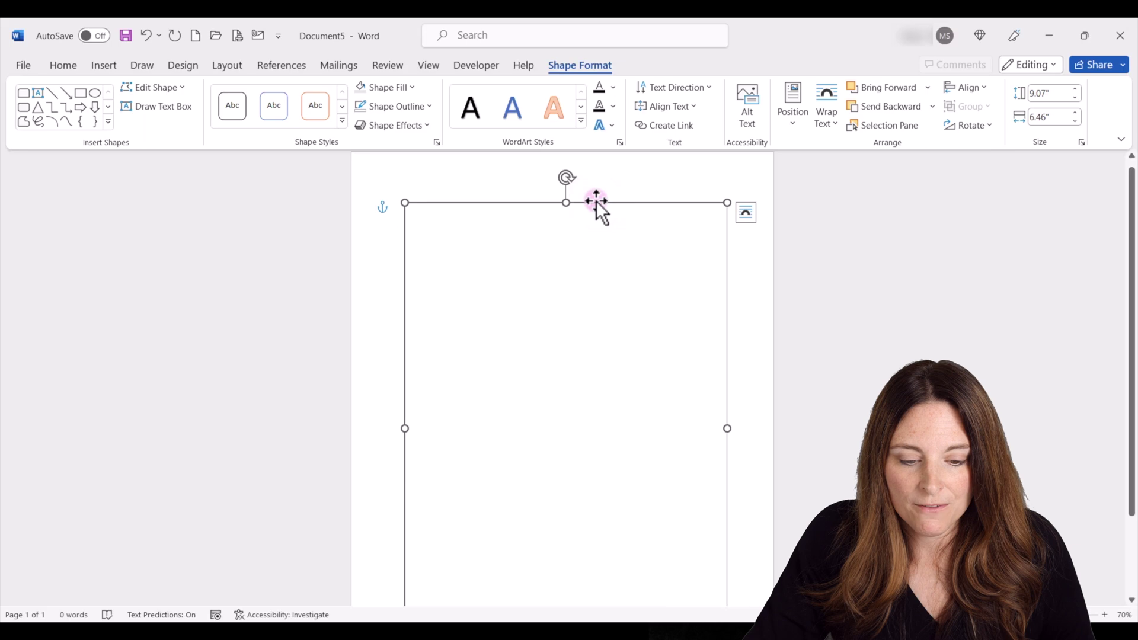
Step: Apply an Outer shadow preset to the text box from Format Shape Effects
{"action": "right_click", "coordinate": [596, 200]}
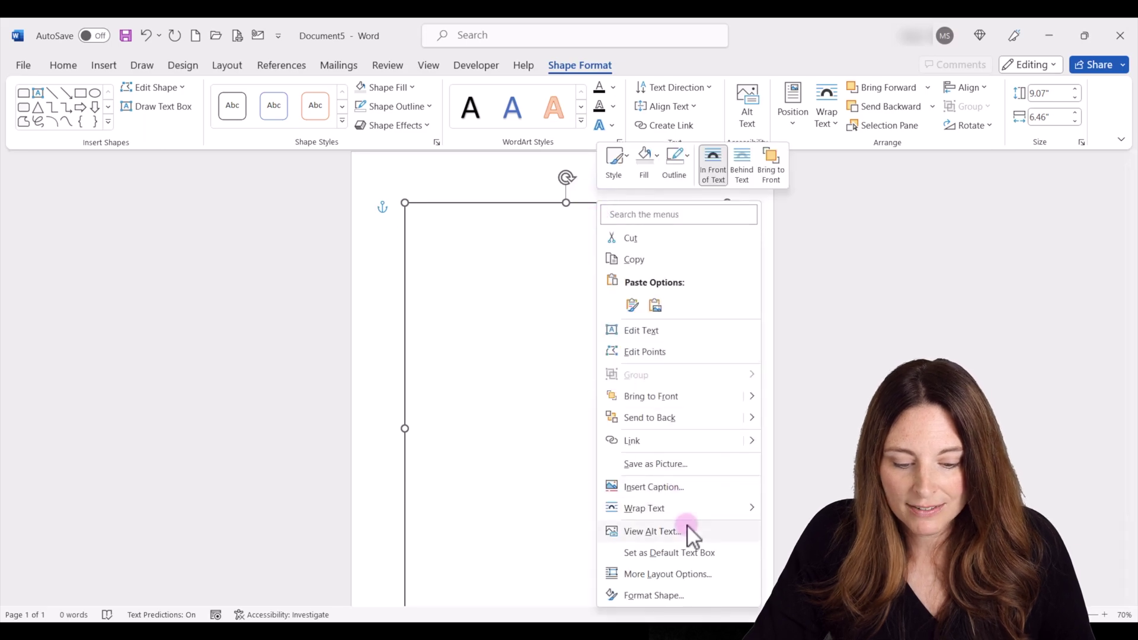
{"action": "left_click", "coordinate": [687, 595]}
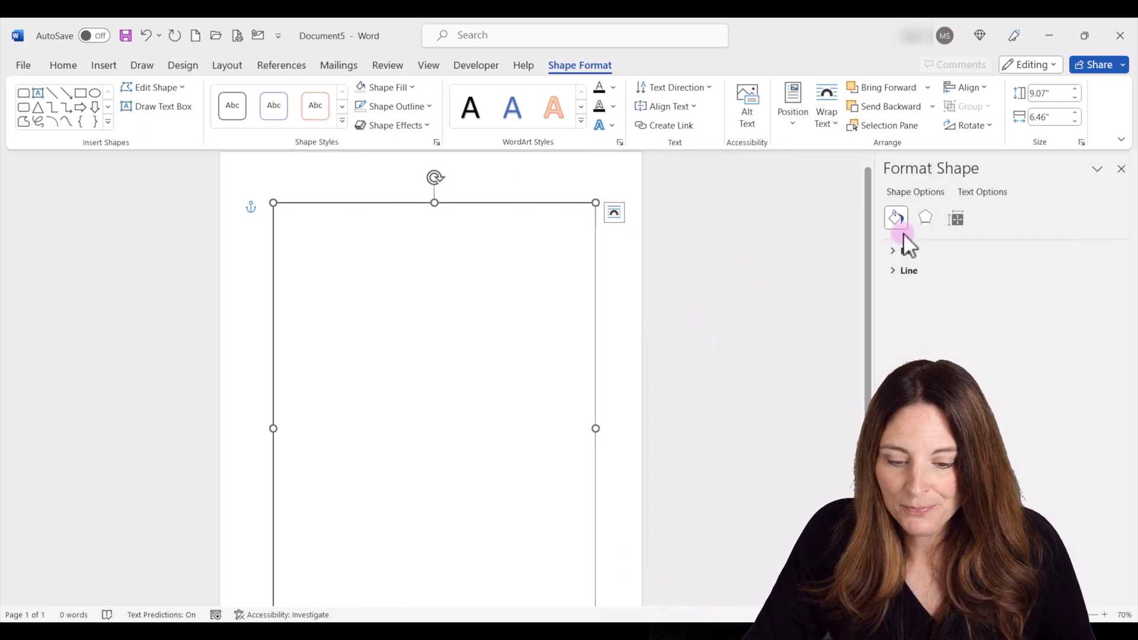
{"action": "left_click", "coordinate": [927, 219]}
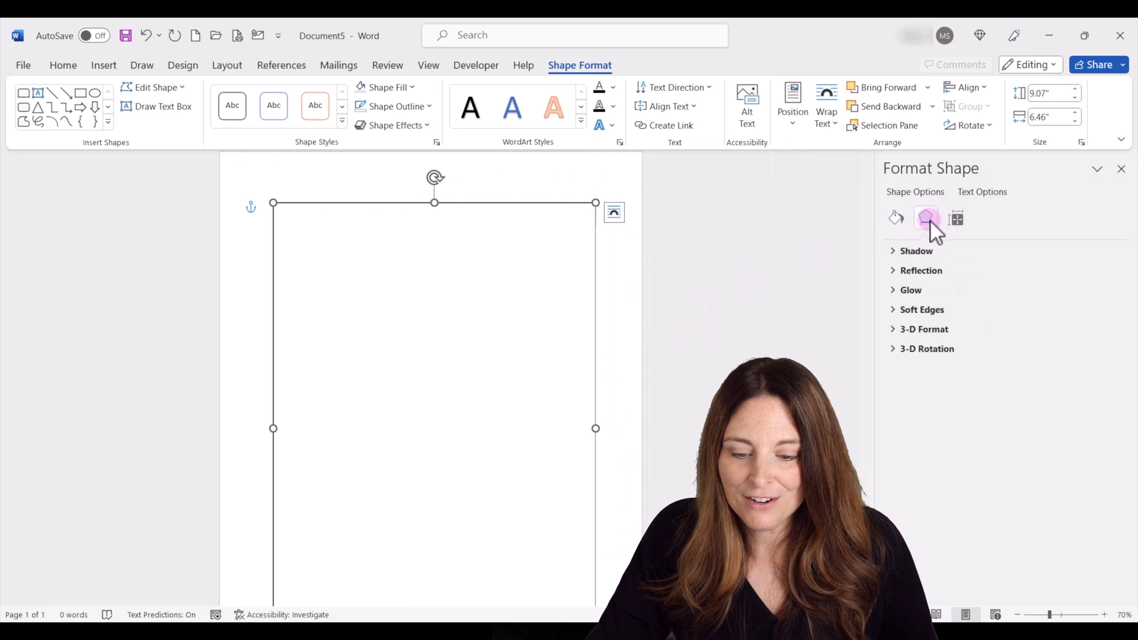
{"action": "left_click", "coordinate": [916, 251]}
{"action": "left_click", "coordinate": [1107, 272]}
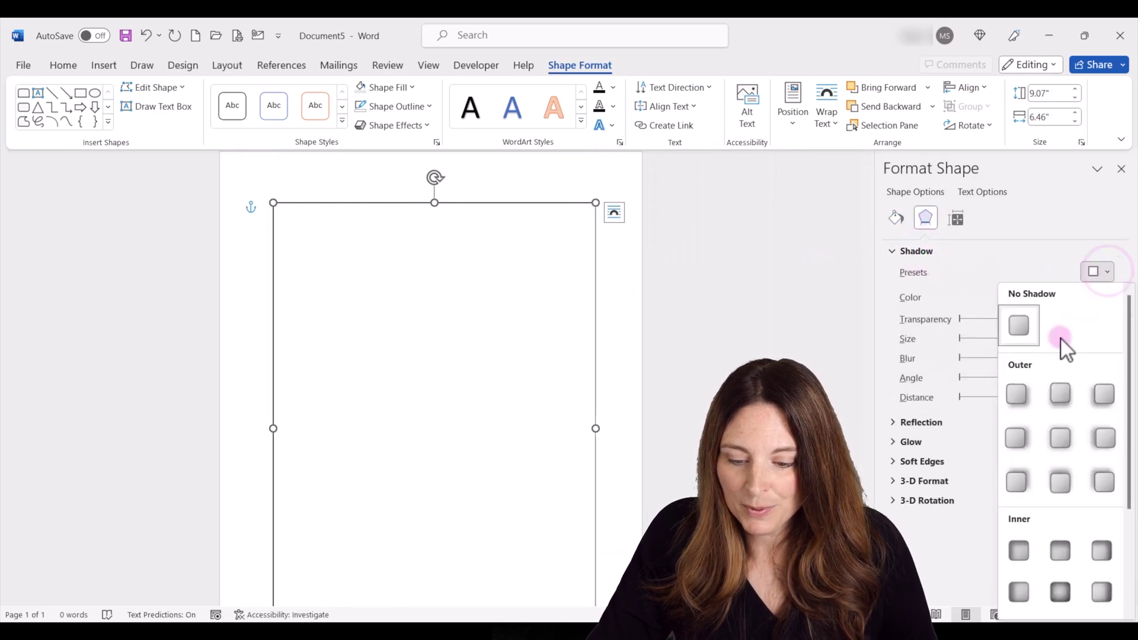
{"action": "left_click", "coordinate": [1060, 436]}
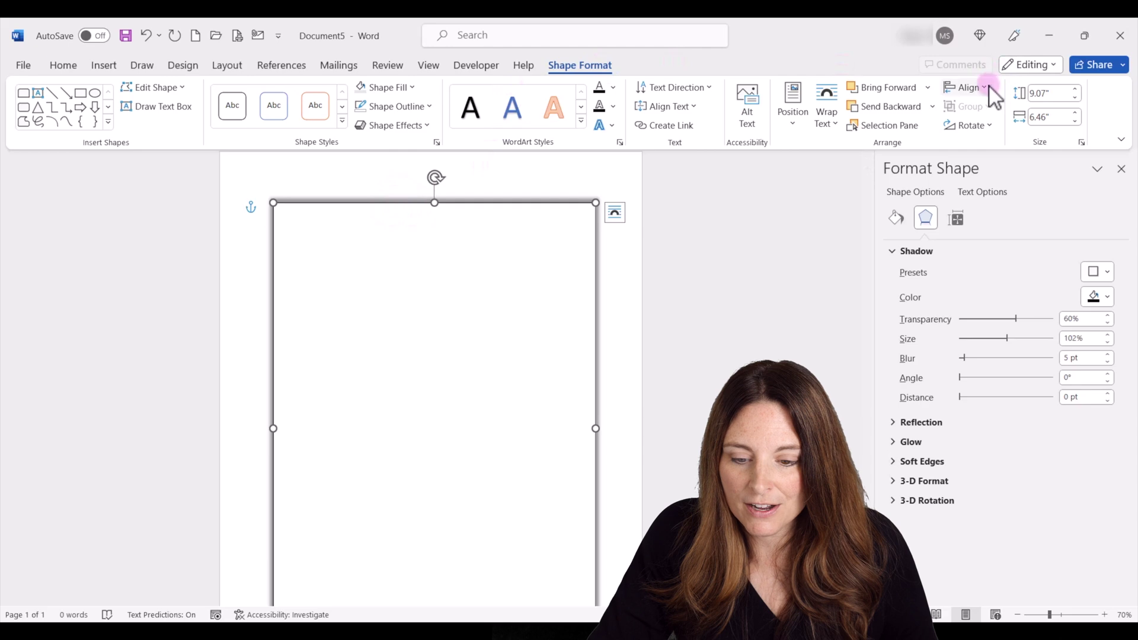
Step: Align the text box to the horizontal center of the page
{"action": "left_click", "coordinate": [972, 88]}
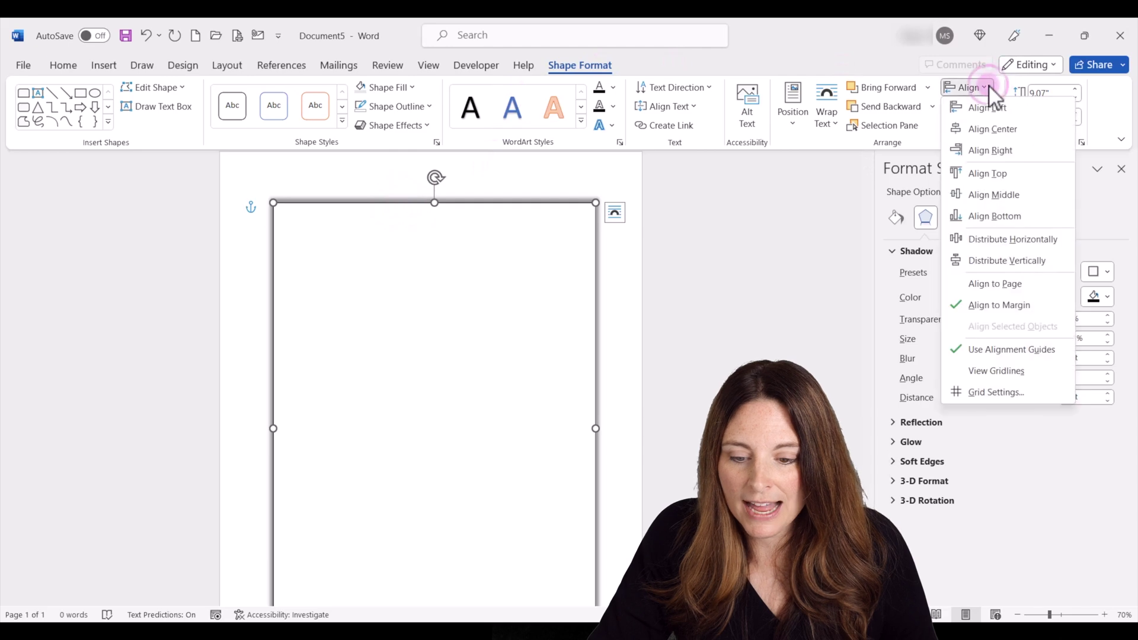
{"action": "left_click", "coordinate": [1007, 130]}
{"action": "left_click", "coordinate": [356, 240]}
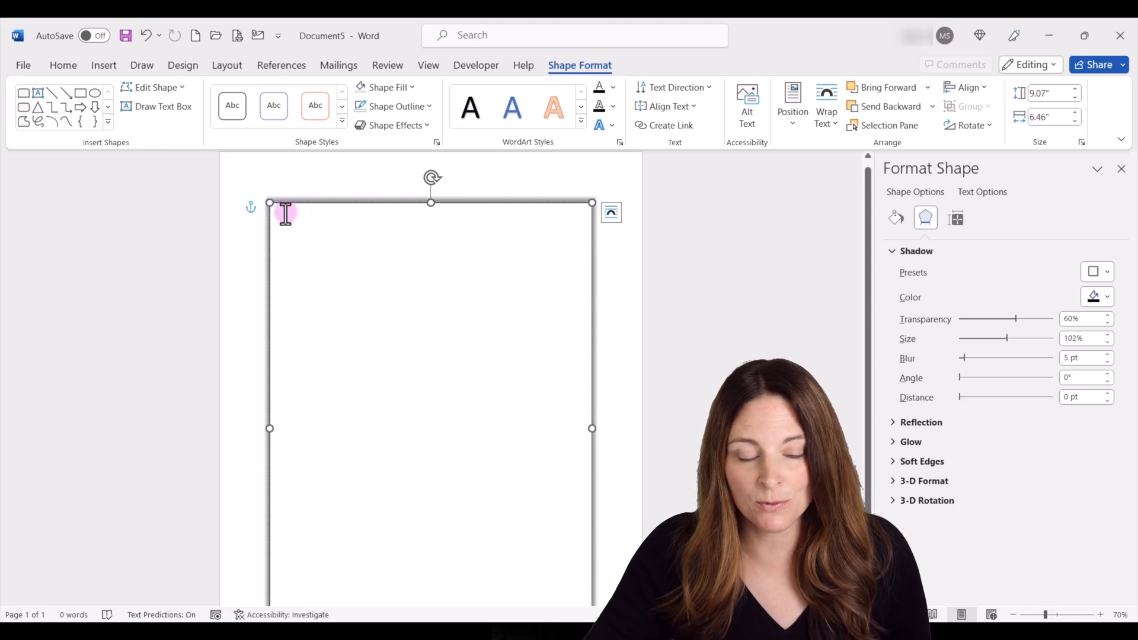
Step: Middle-align the box's text vertically, then return to Letterhead Design 3
{"action": "left_click", "coordinate": [697, 107]}
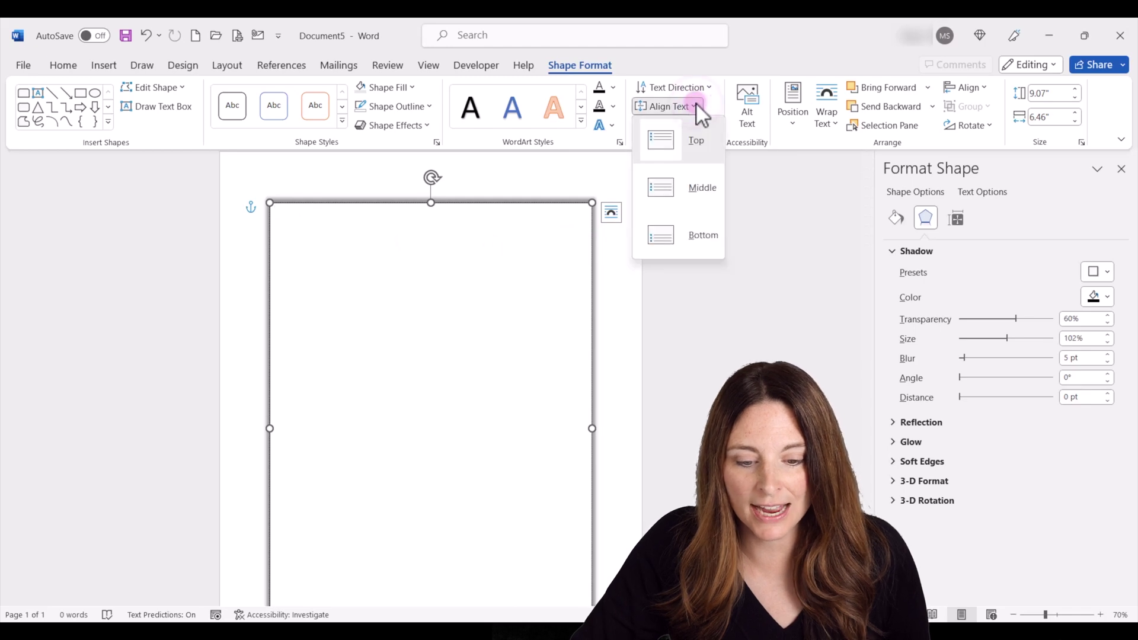
{"action": "left_click", "coordinate": [698, 187]}
{"action": "left_click", "coordinate": [532, 343]}
{"action": "type", "text": "Text Middle"}
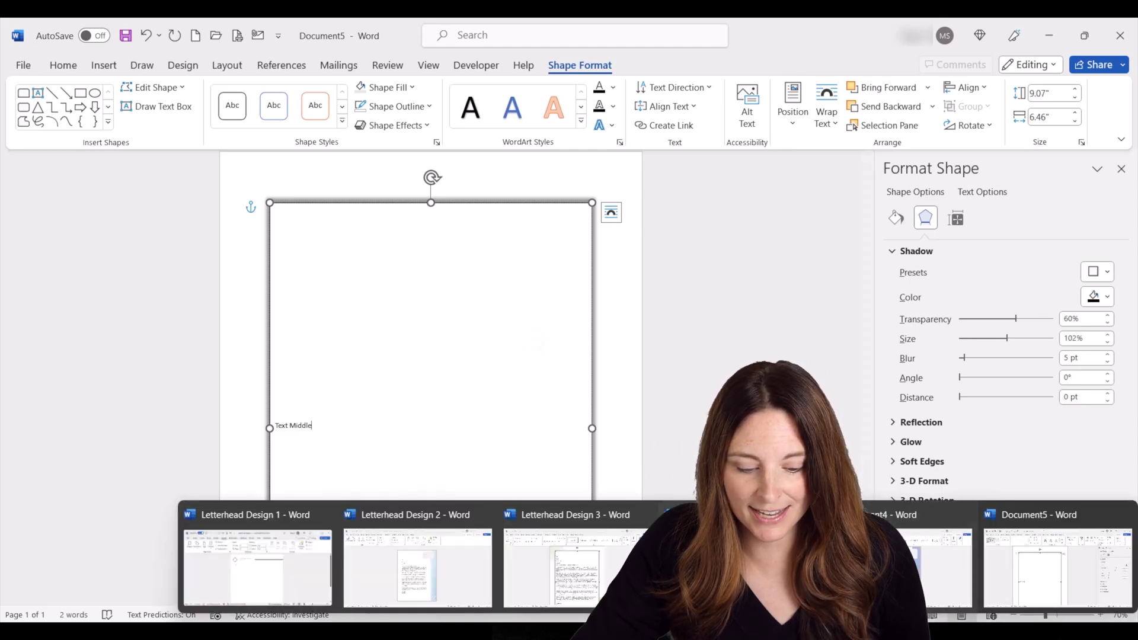
{"action": "left_click", "coordinate": [574, 565]}
{"action": "left_click", "coordinate": [466, 171]}
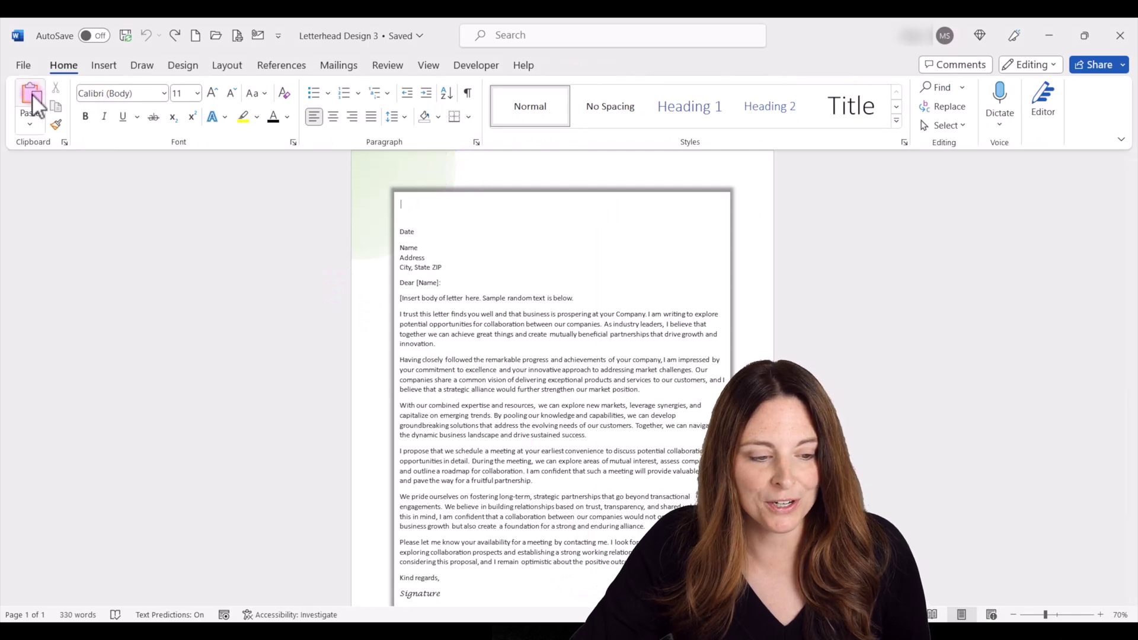
Step: Save Letterhead Design 3 with the Word Template file type
{"action": "left_click", "coordinate": [21, 64]}
{"action": "left_click", "coordinate": [59, 262]}
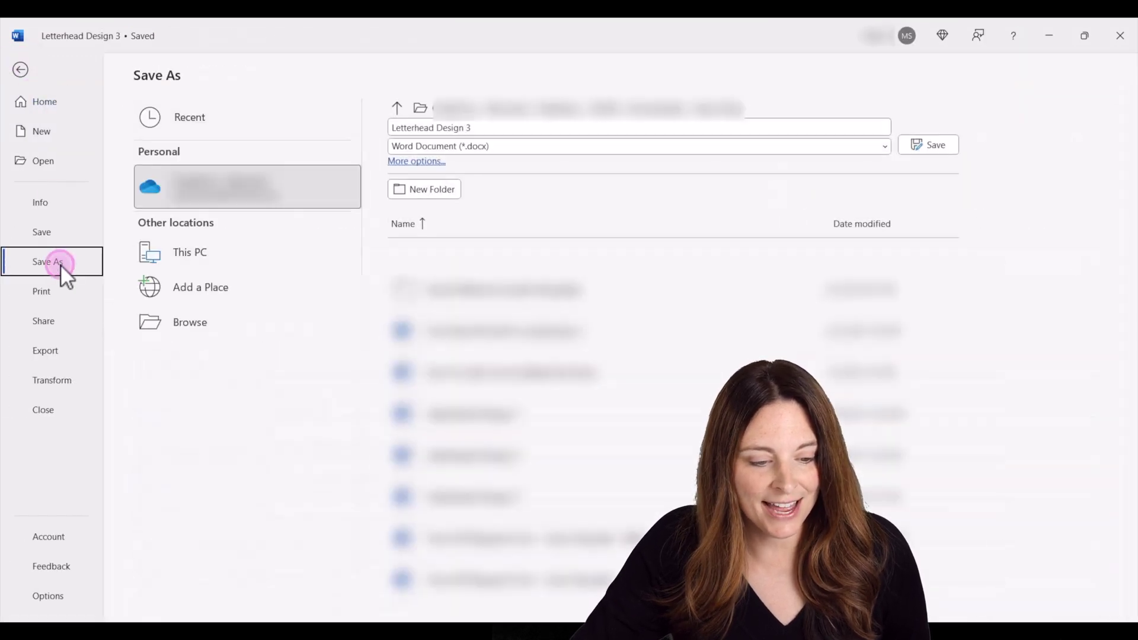
{"action": "left_click", "coordinate": [324, 325]}
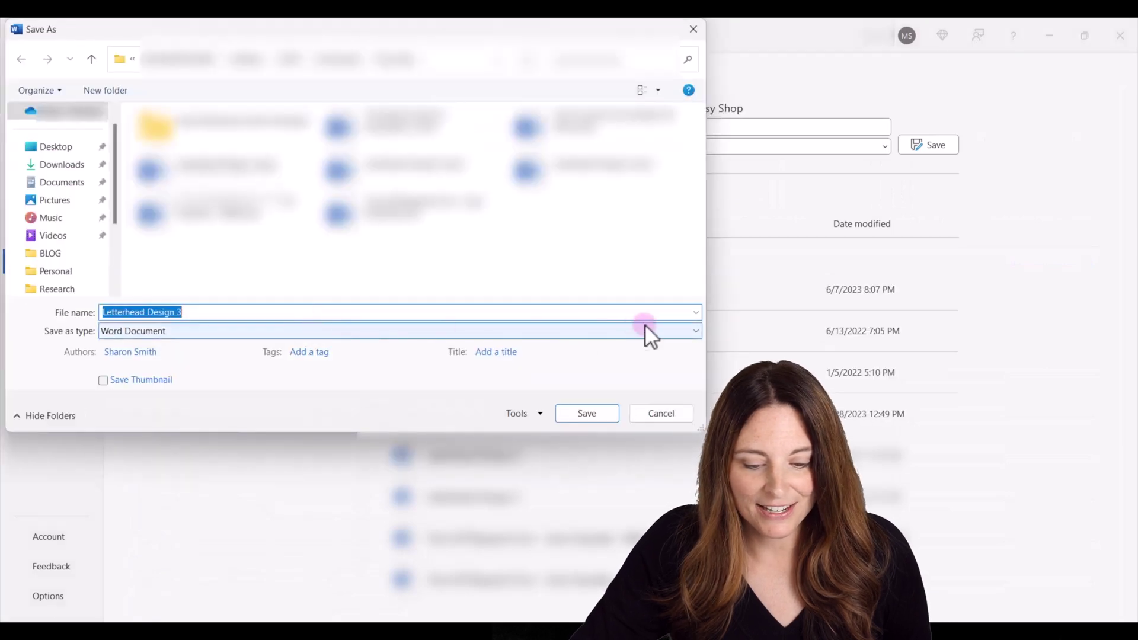
{"action": "left_click", "coordinate": [695, 330]}
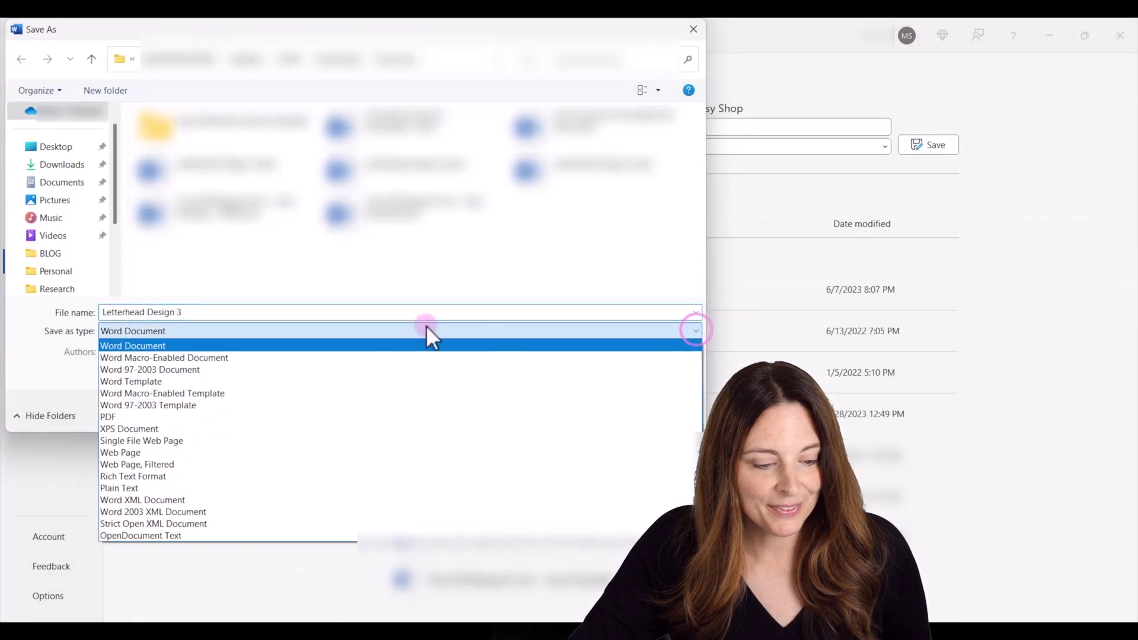
{"action": "left_click", "coordinate": [180, 381]}
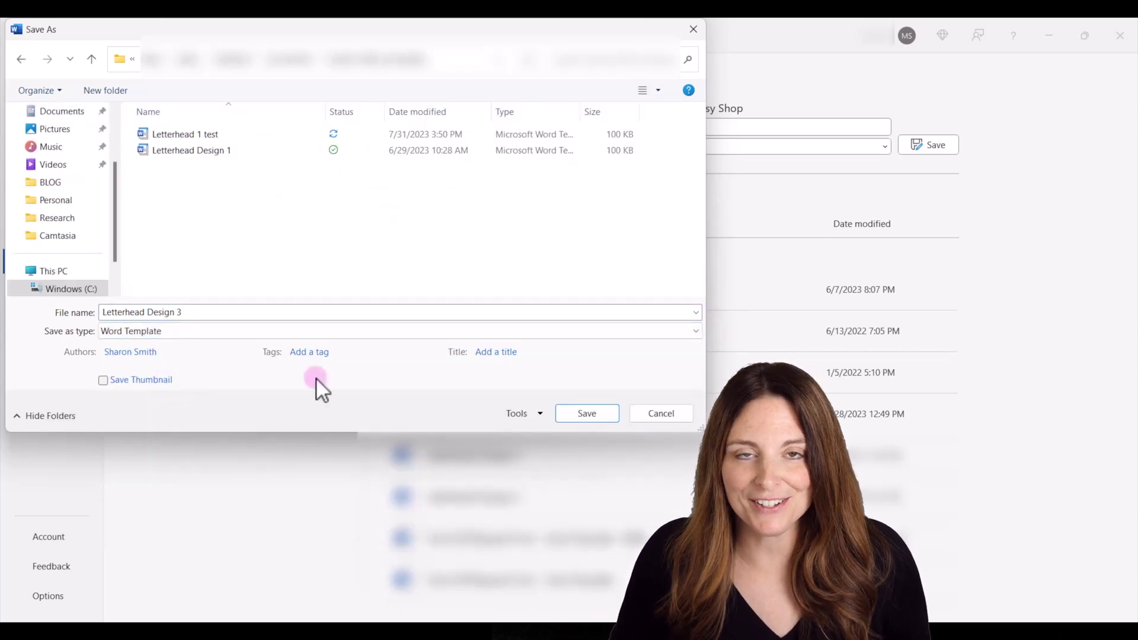
{"action": "left_click", "coordinate": [586, 413]}
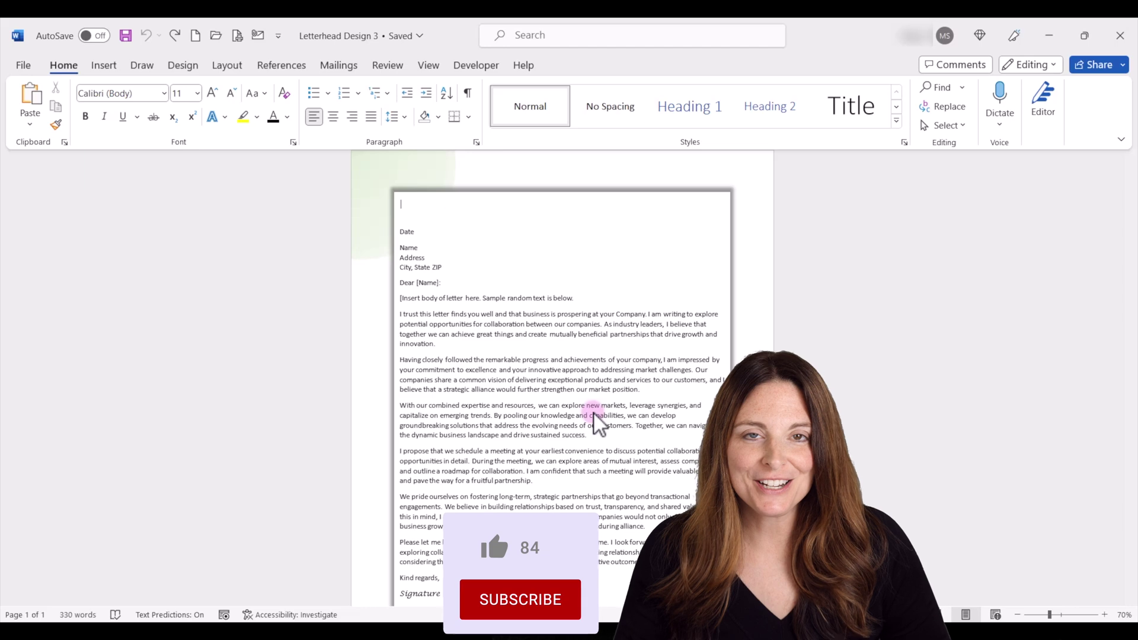